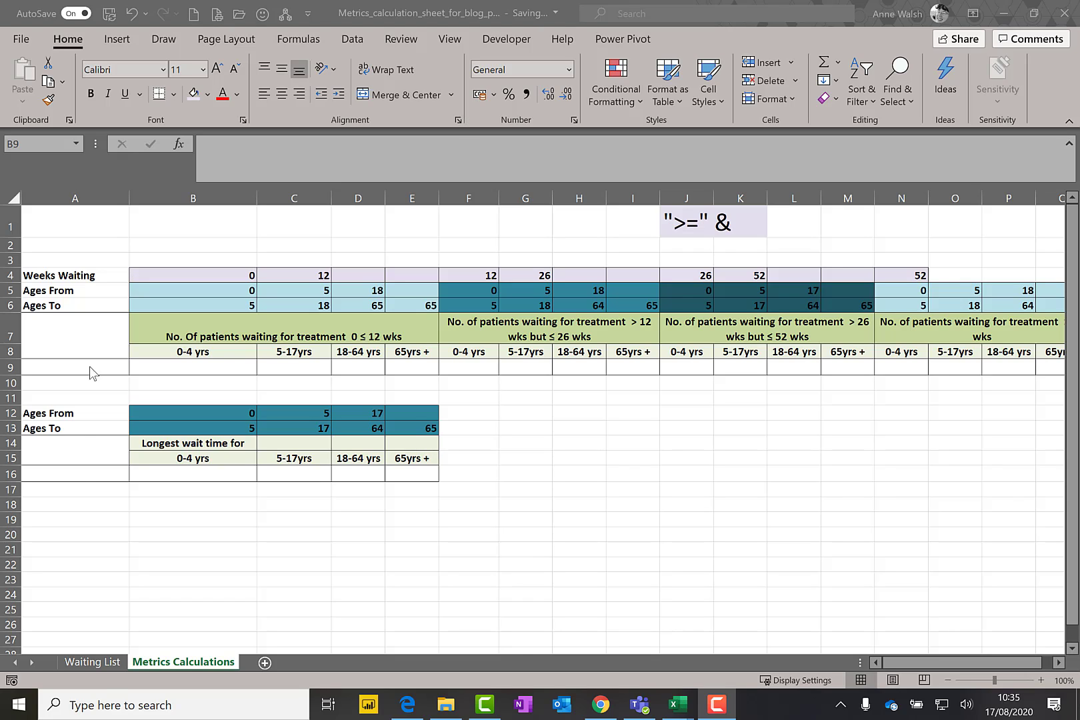
# Switch to the Waiting List sheet and check the first patient's Gender and referral date.
pyautogui.click(100, 664)
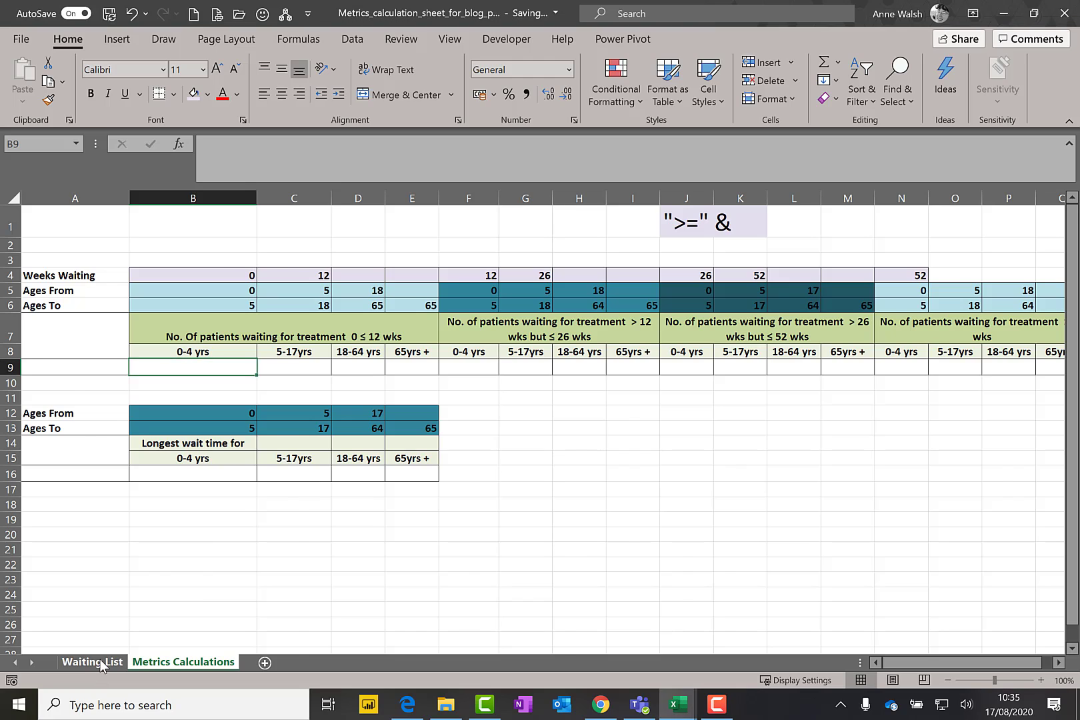
pyautogui.click(100, 662)
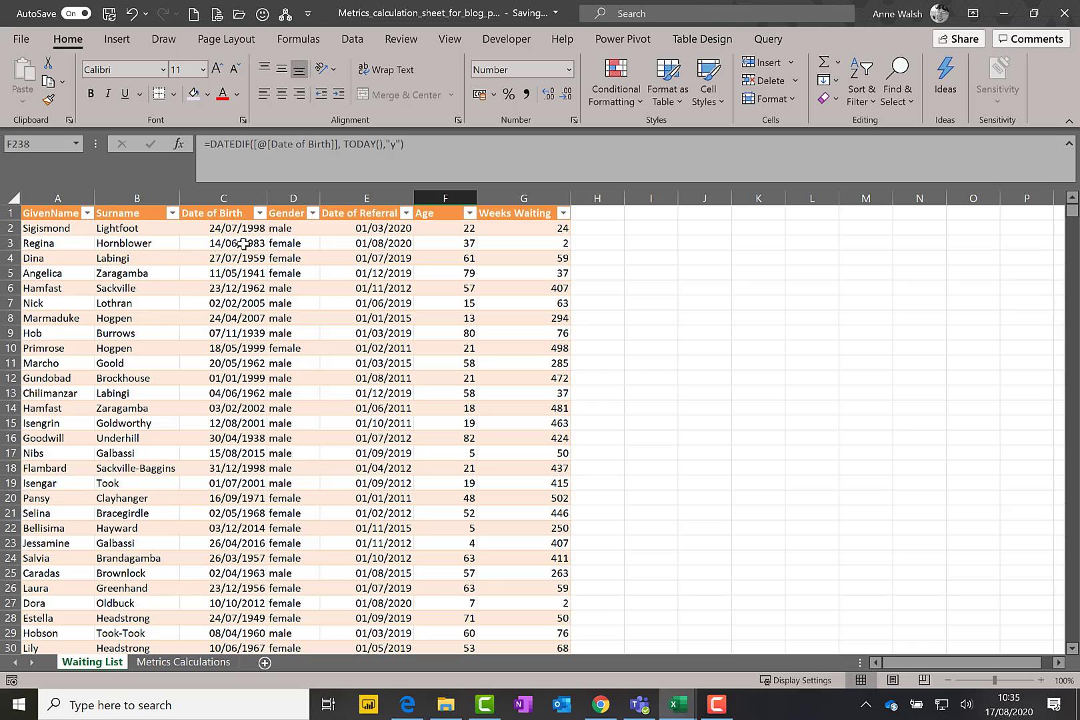
pyautogui.click(285, 228)
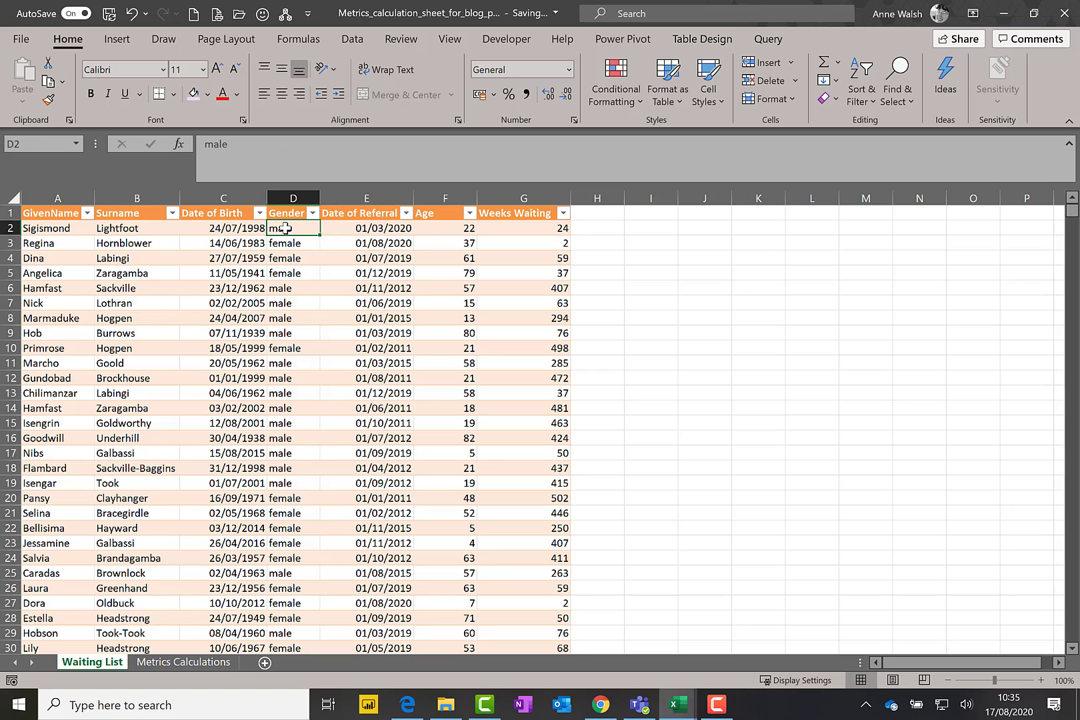
pyautogui.click(355, 229)
# Inspect the DATEDIF and TODAY formulas behind the Age and Weeks Waiting columns without changing them.
pyautogui.click(443, 229)
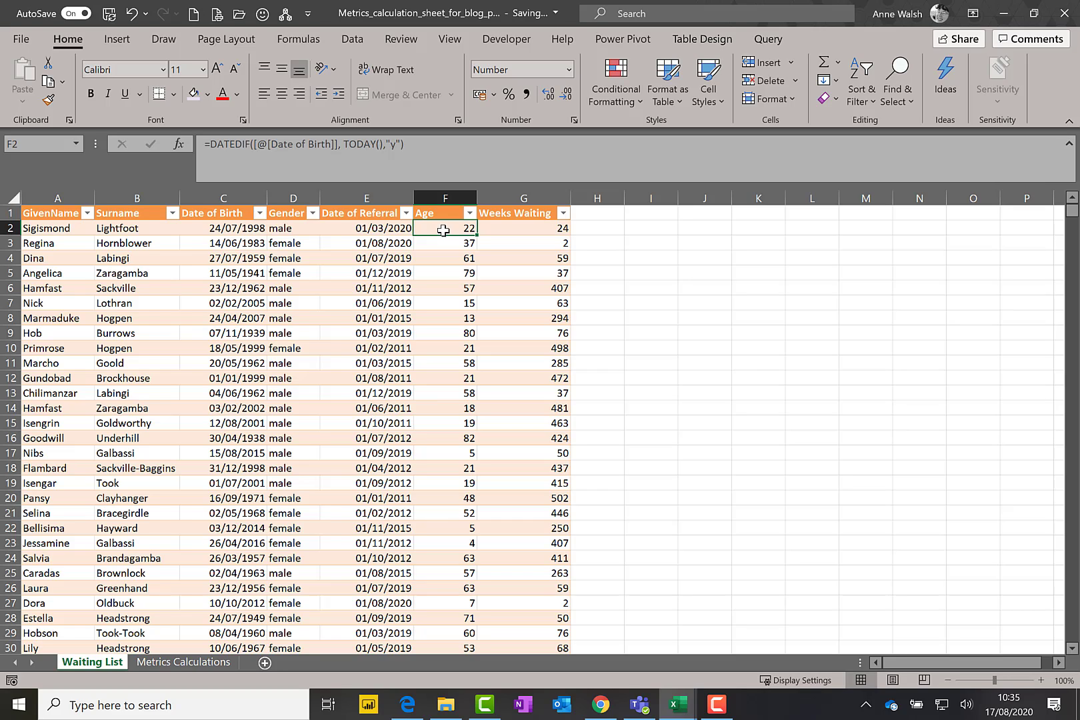
pyautogui.doubleClick(444, 230)
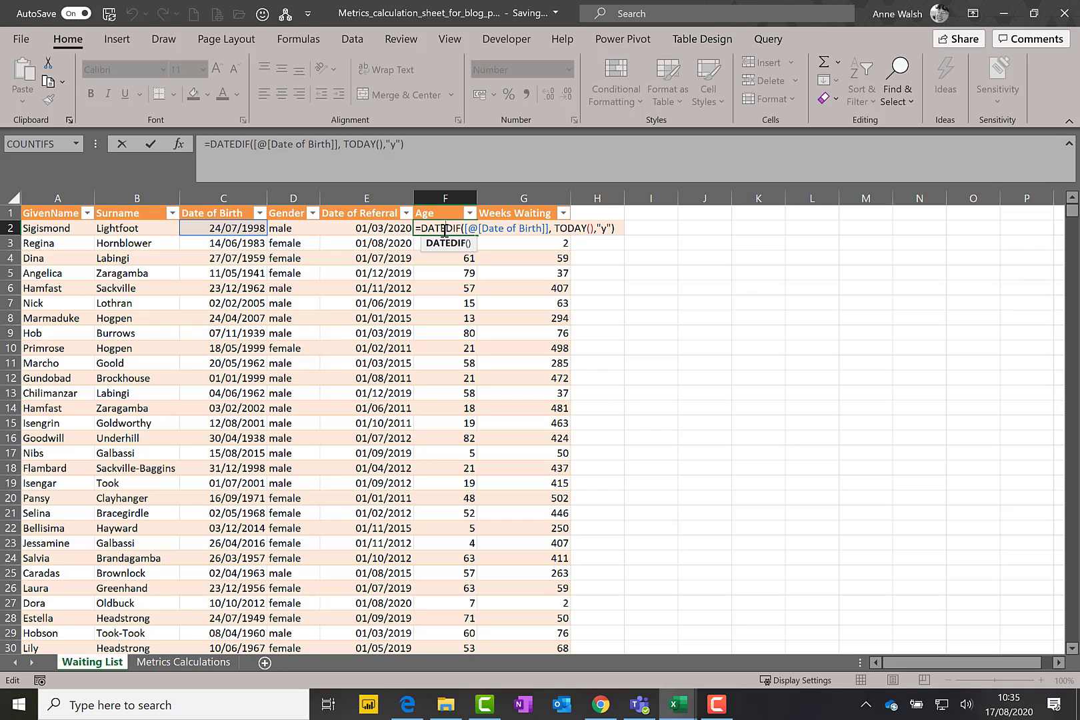
pyautogui.hotkey('ctrl', 'Return')
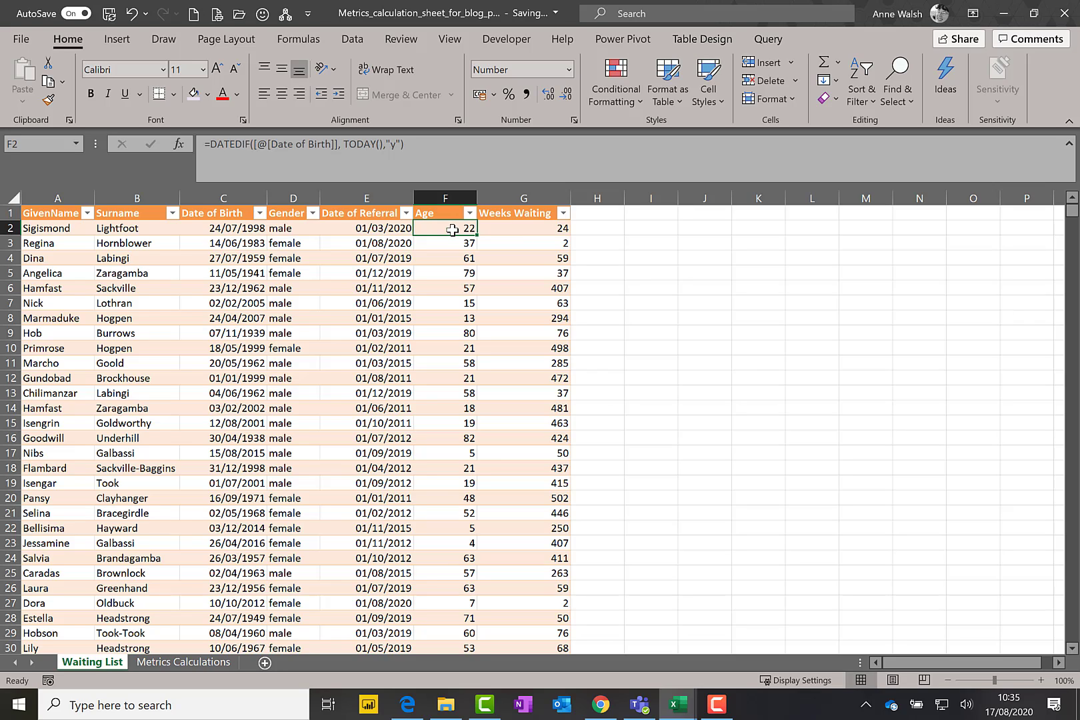
pyautogui.click(527, 232)
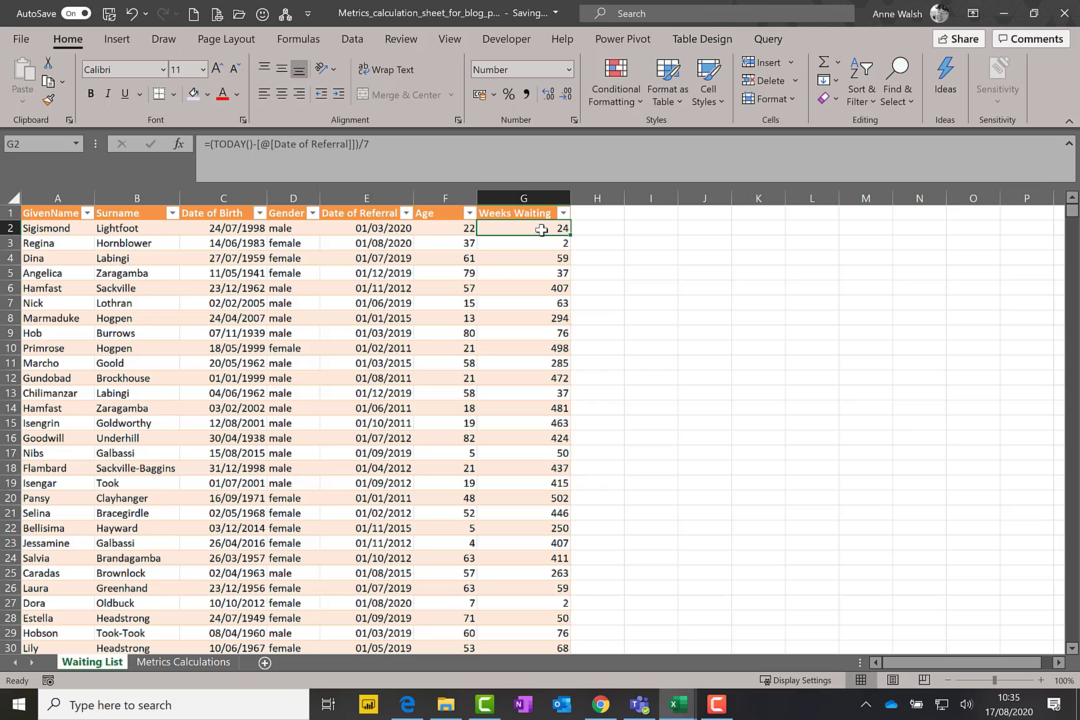
pyautogui.click(460, 230)
pyautogui.click(515, 228)
# On Metrics Calculations, review the weeks limits in B4:C4 and the age limits in B5 and B6, then select B9.
pyautogui.click(206, 661)
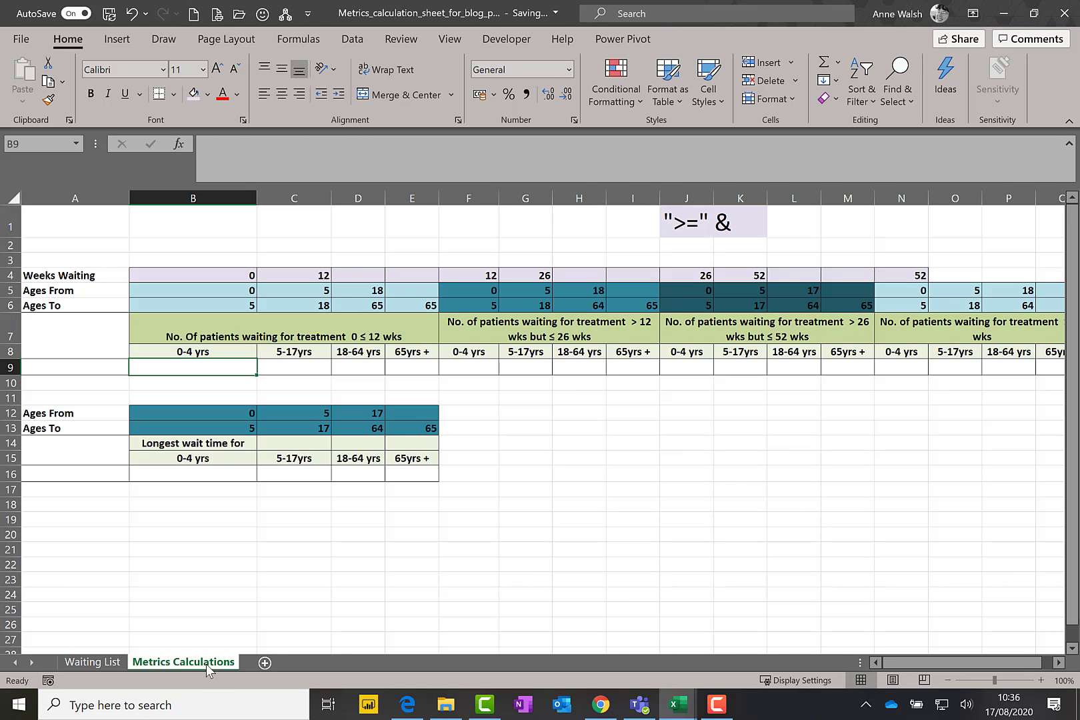
pyautogui.click(231, 276)
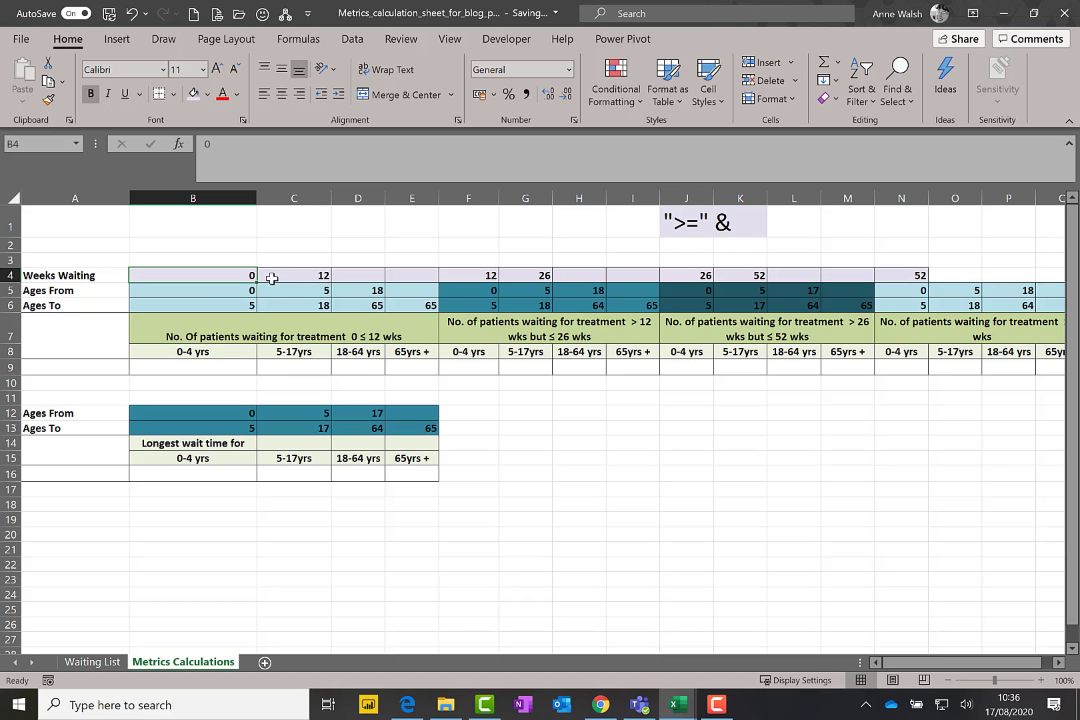
pyautogui.click(303, 276)
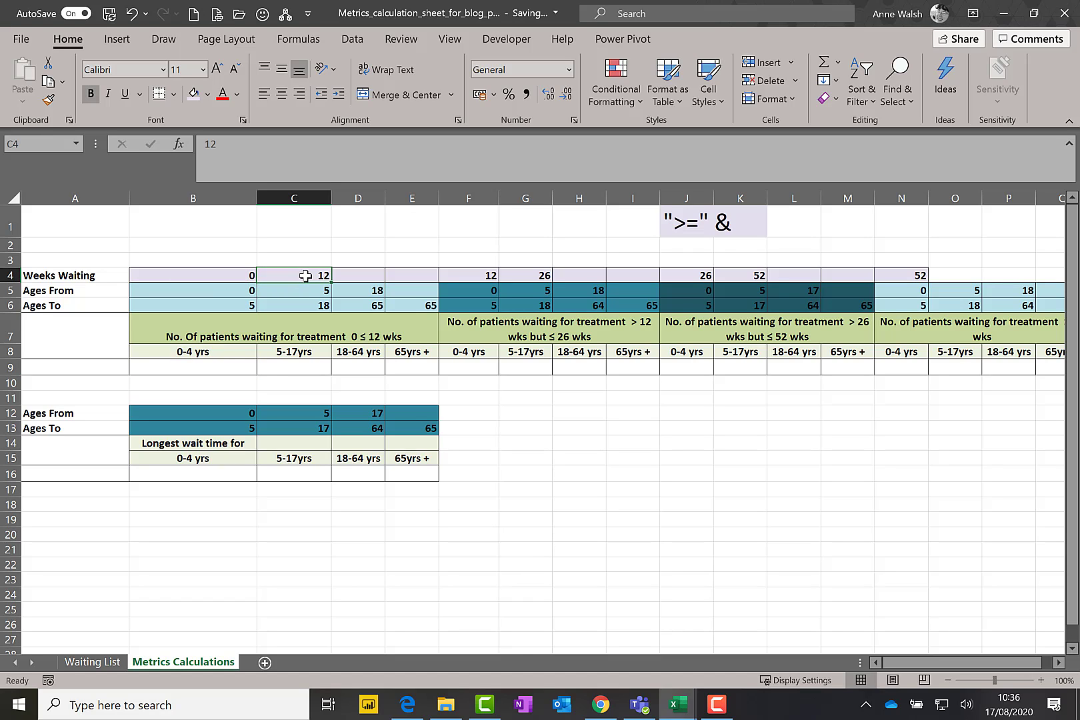
pyautogui.click(227, 292)
pyautogui.click(229, 307)
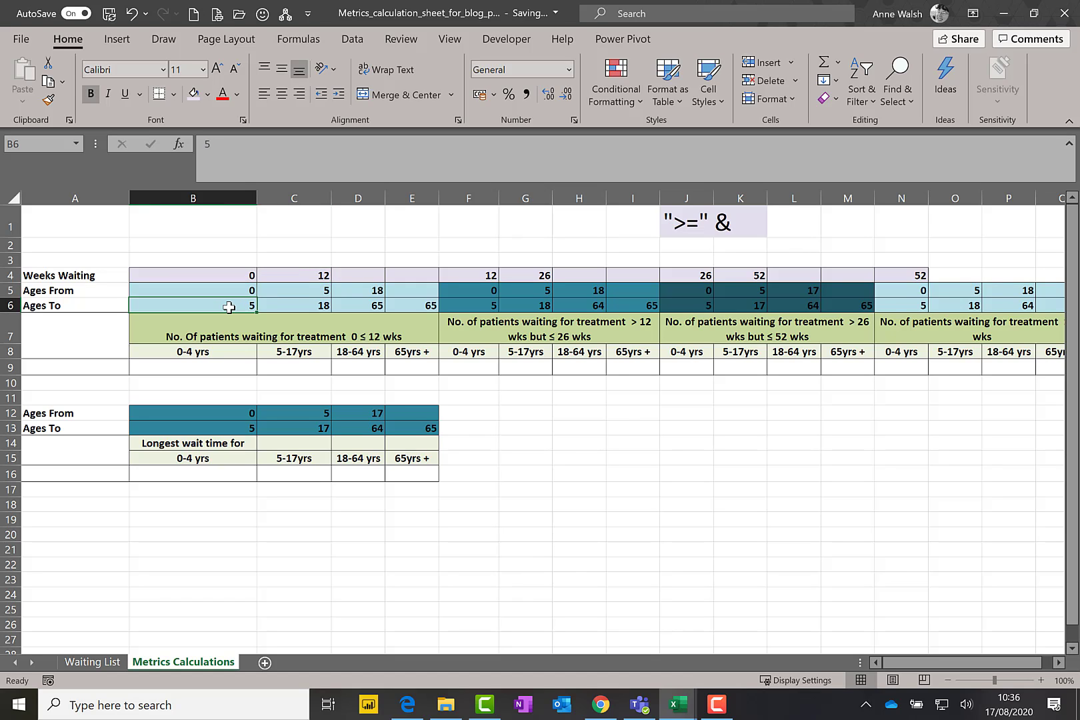
pyautogui.click(224, 370)
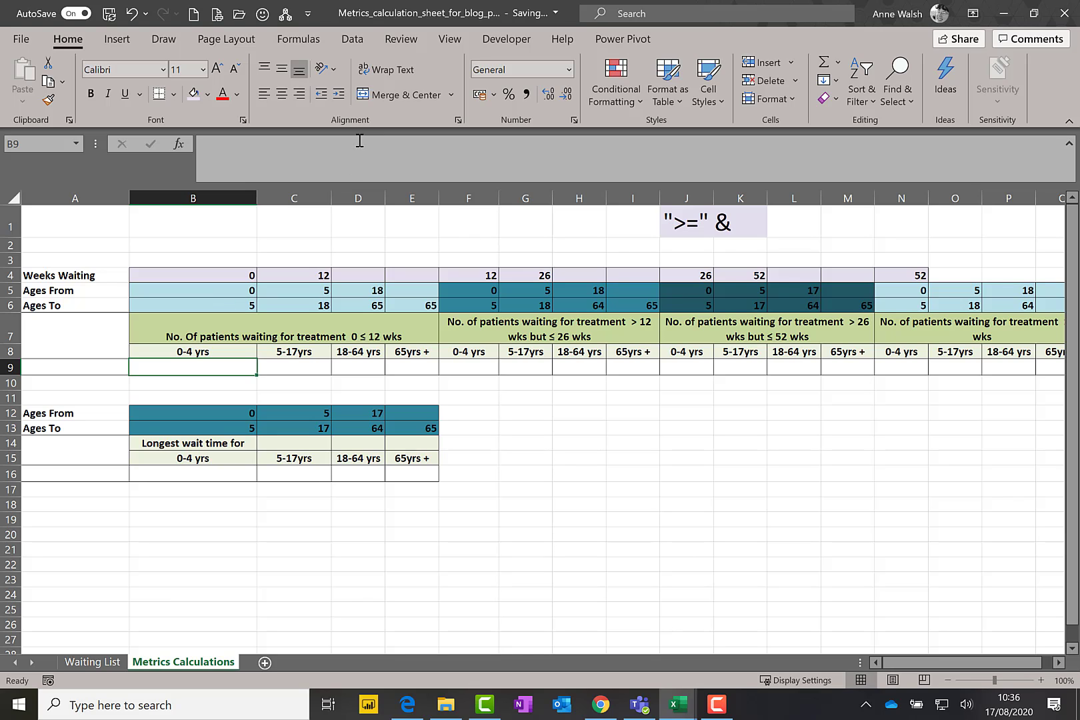
# Insert COUNTIFS into B9 with Criteria_range1 set to 'Waiting List'!G:G.
pyautogui.click(306, 40)
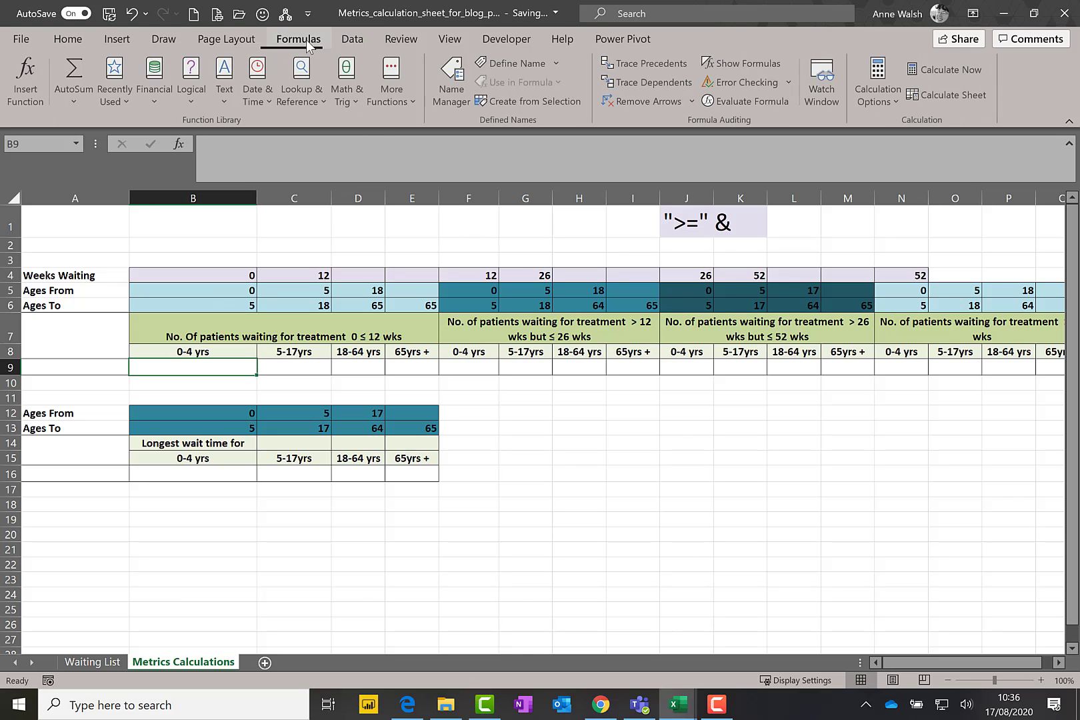
pyautogui.click(405, 102)
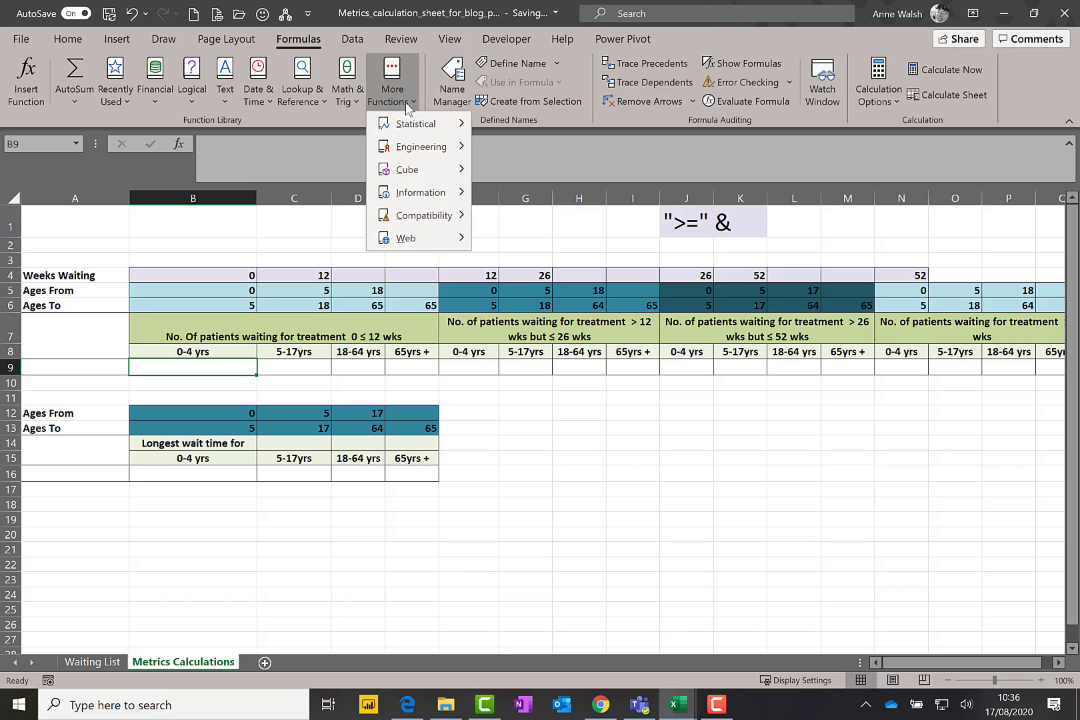
pyautogui.moveTo(405, 121)
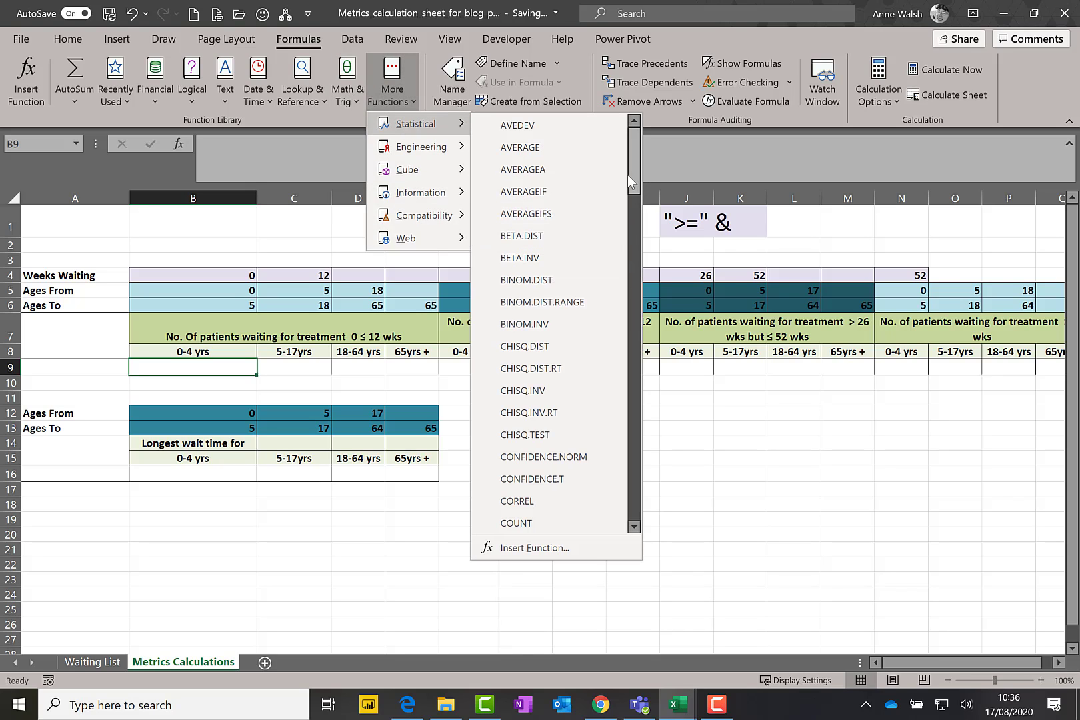
pyautogui.moveTo(635, 170); pyautogui.dragTo(633, 229)
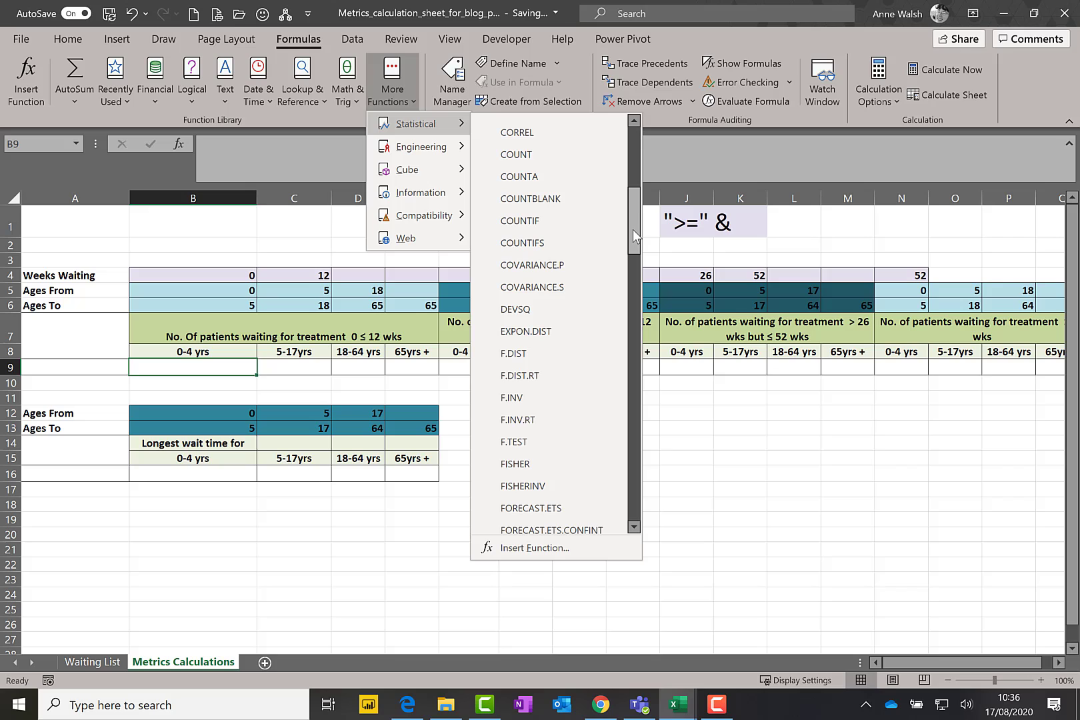
pyautogui.click(601, 241)
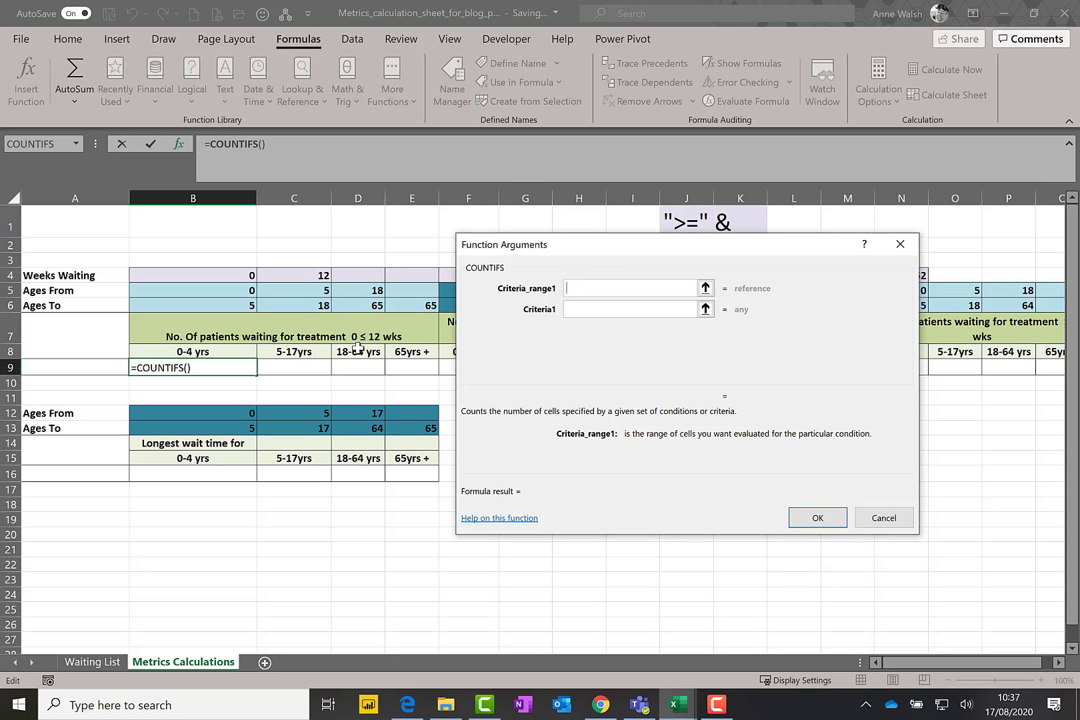
pyautogui.click(99, 663)
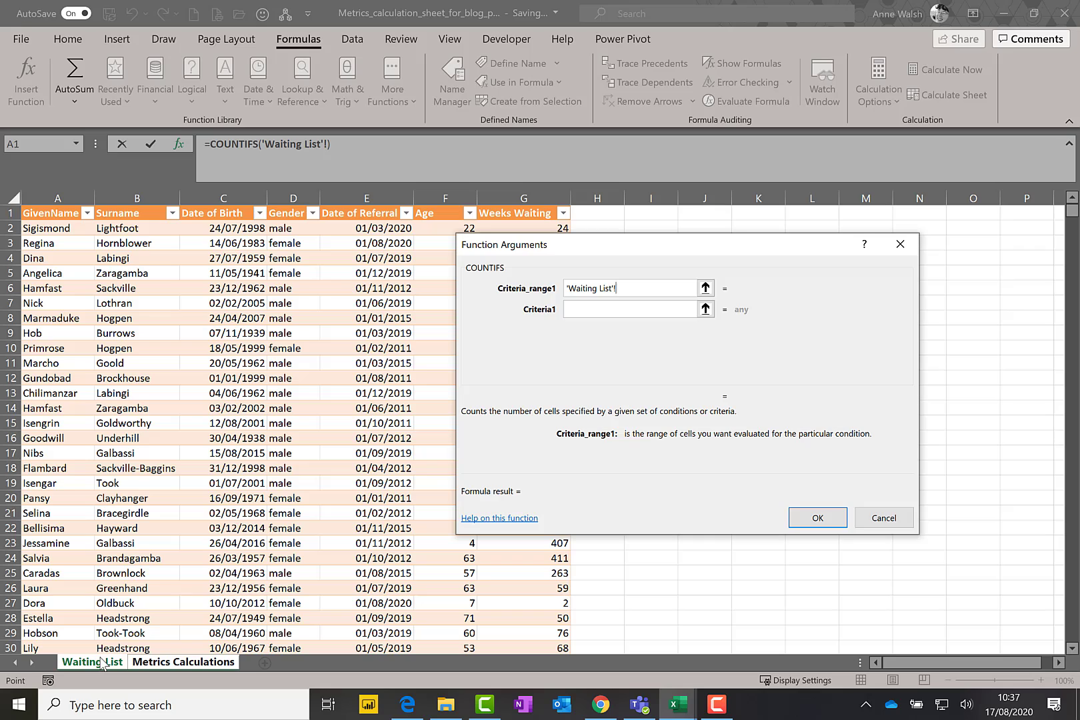
pyautogui.click(520, 194)
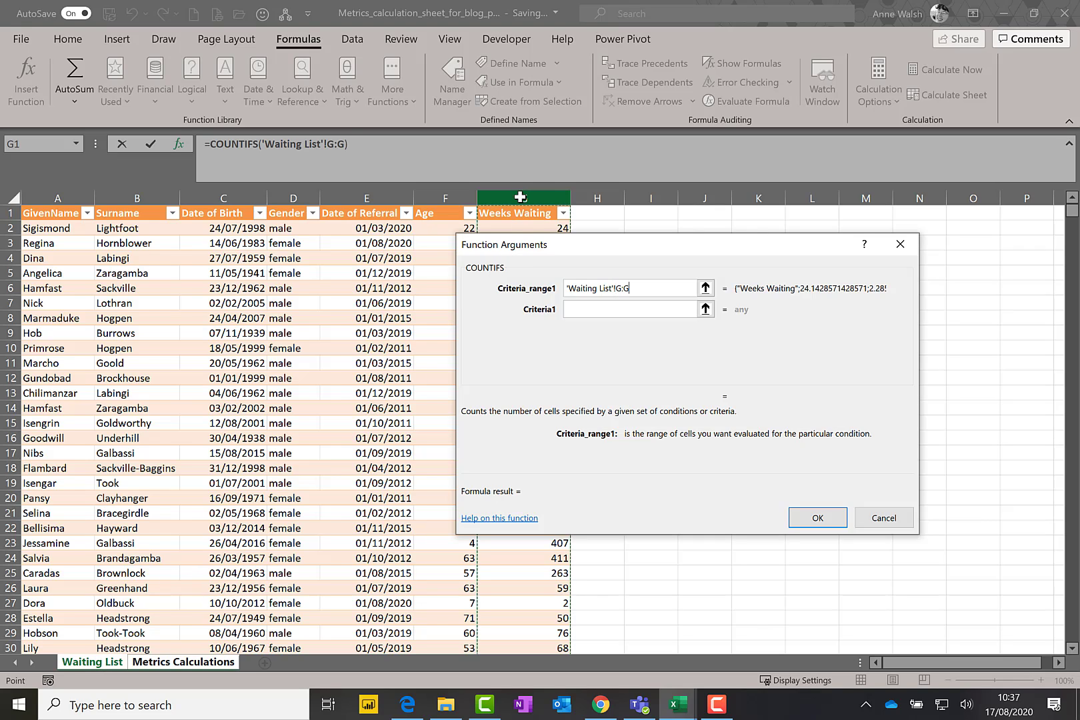
# Set Criteria1 to ">="&$B$4 as the lower weeks-waiting bound.
pyautogui.click(572, 310)
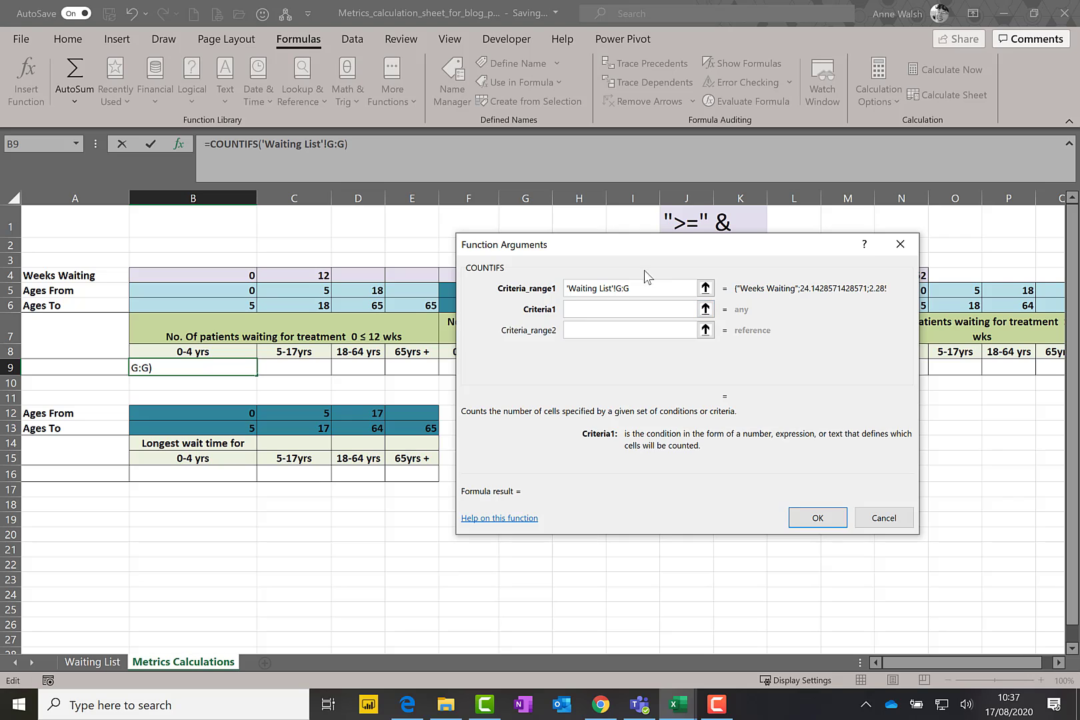
pyautogui.moveTo(652, 252); pyautogui.dragTo(622, 339)
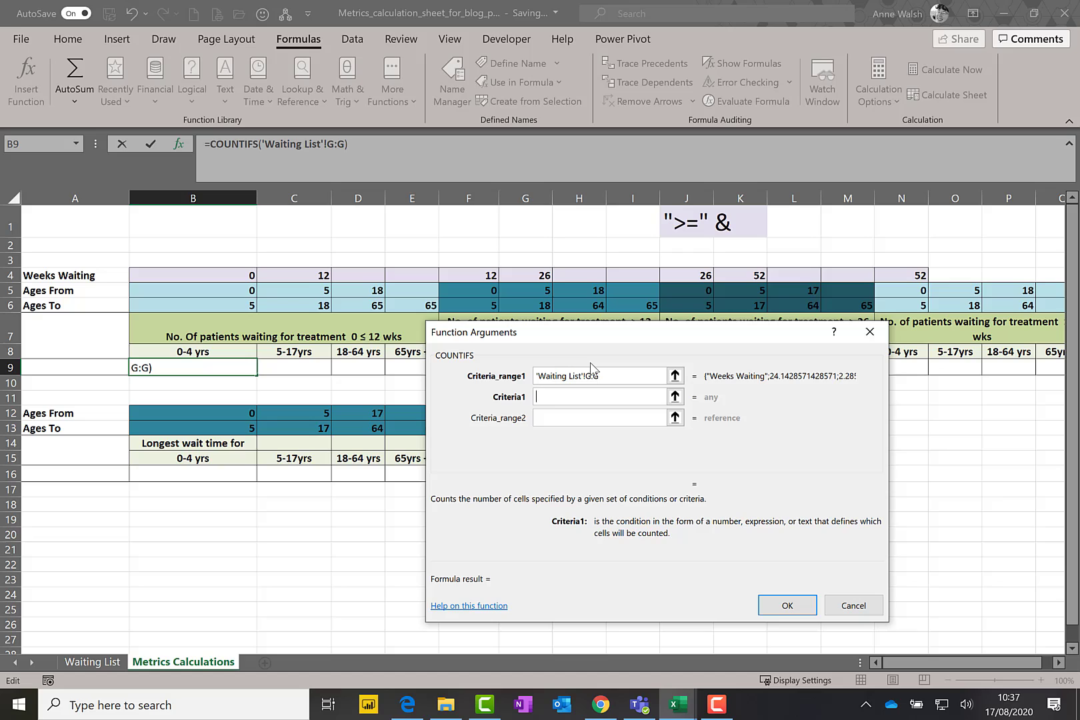
pyautogui.write('">="&')
pyautogui.click(191, 277)
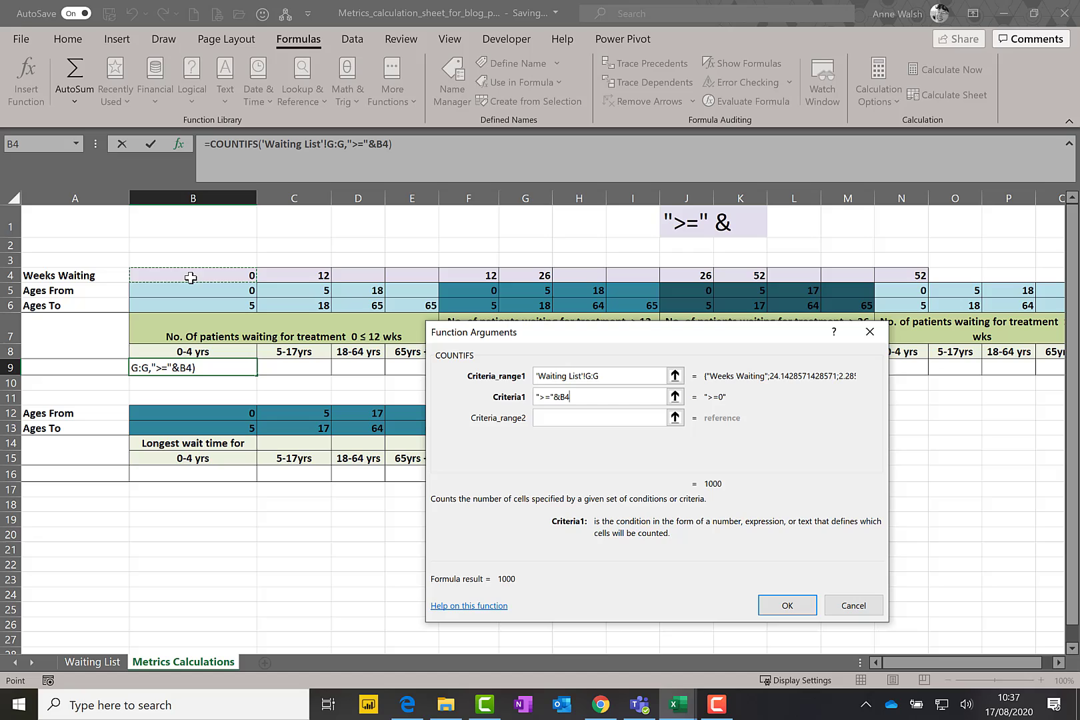
pyautogui.press('F4')
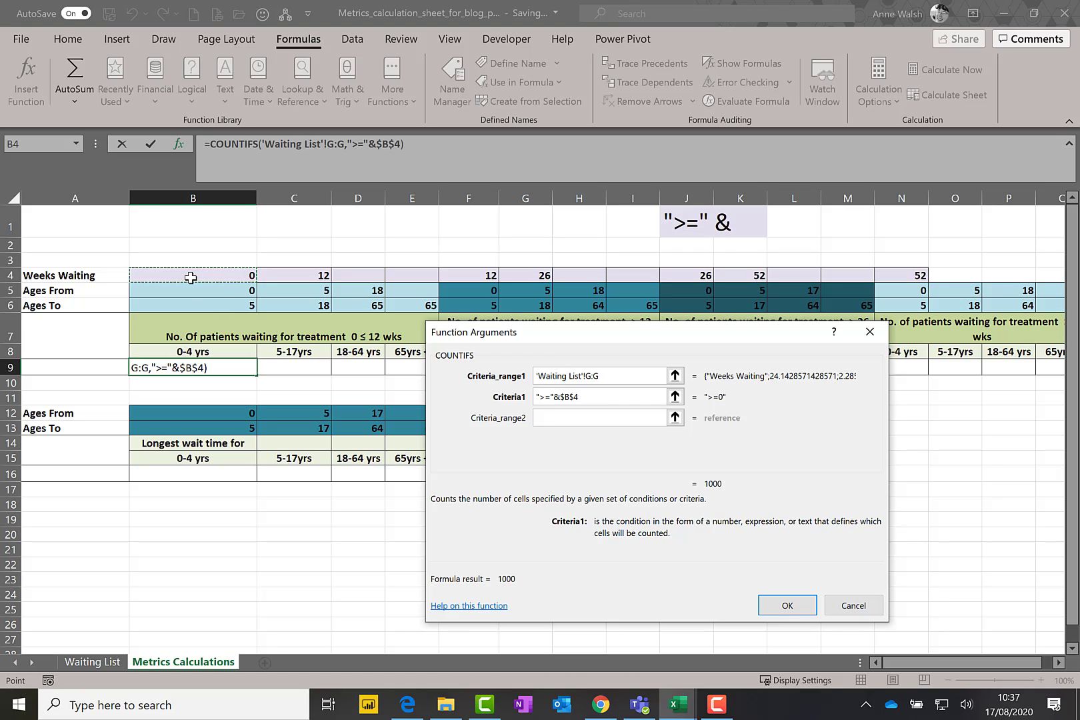
# Reuse 'Waiting List'!G:G as Criteria_range2 with Criteria2 "<="&$C$4 as the upper weeks bound.
pyautogui.click(575, 422)
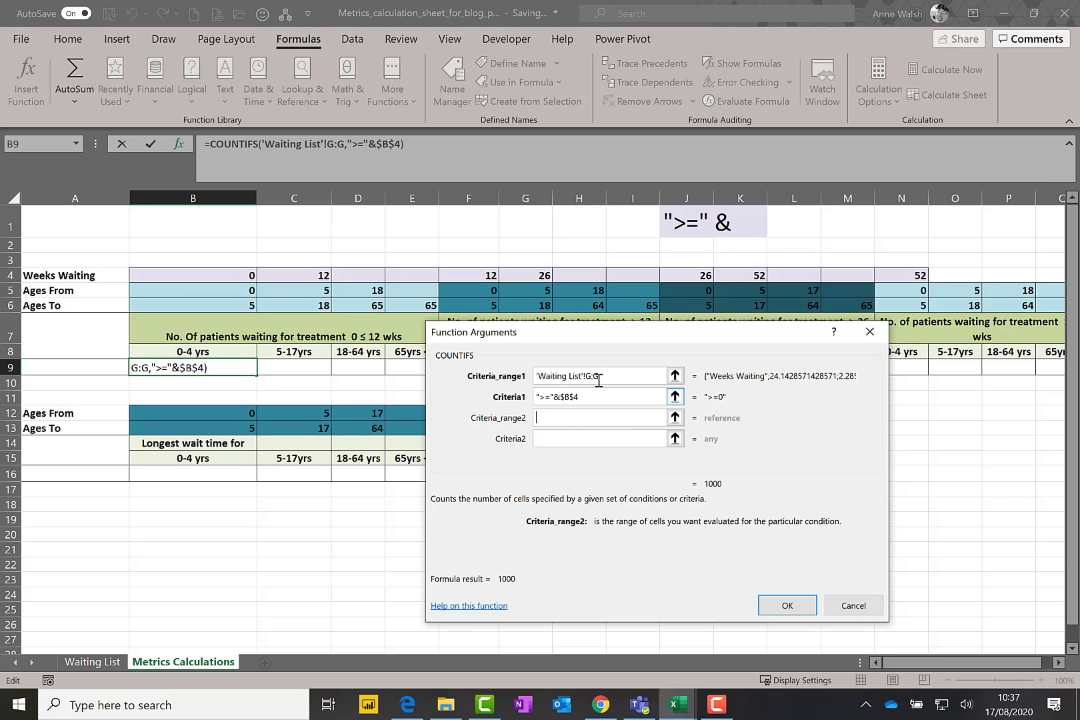
pyautogui.moveTo(614, 376); pyautogui.dragTo(533, 384)
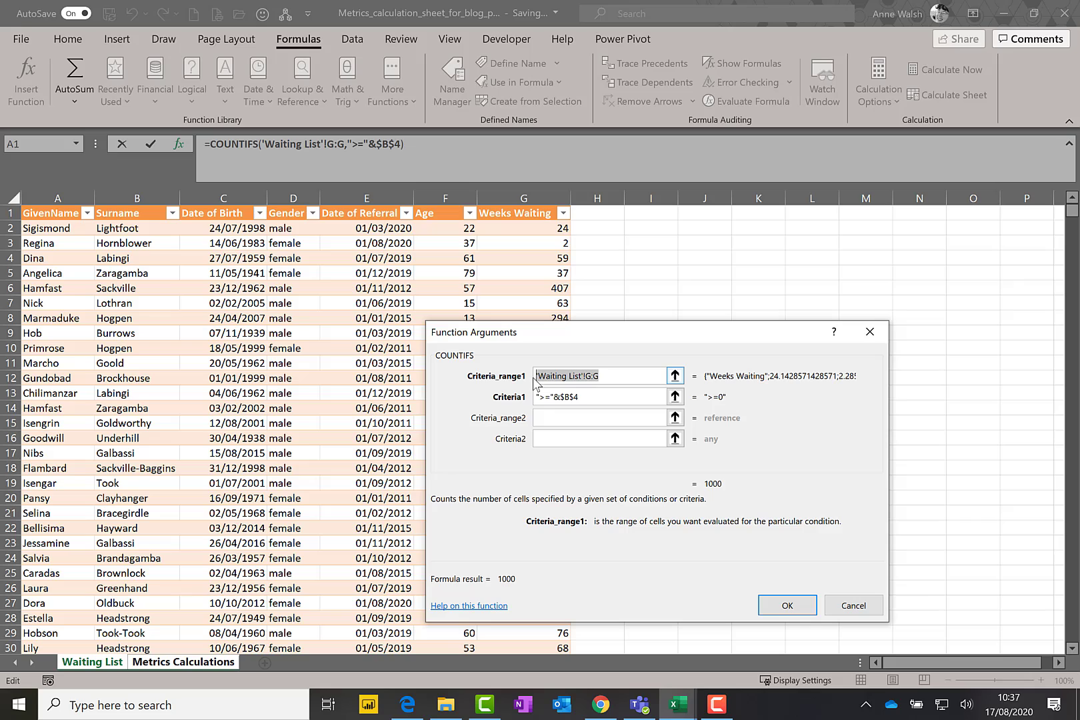
pyautogui.click(567, 418)
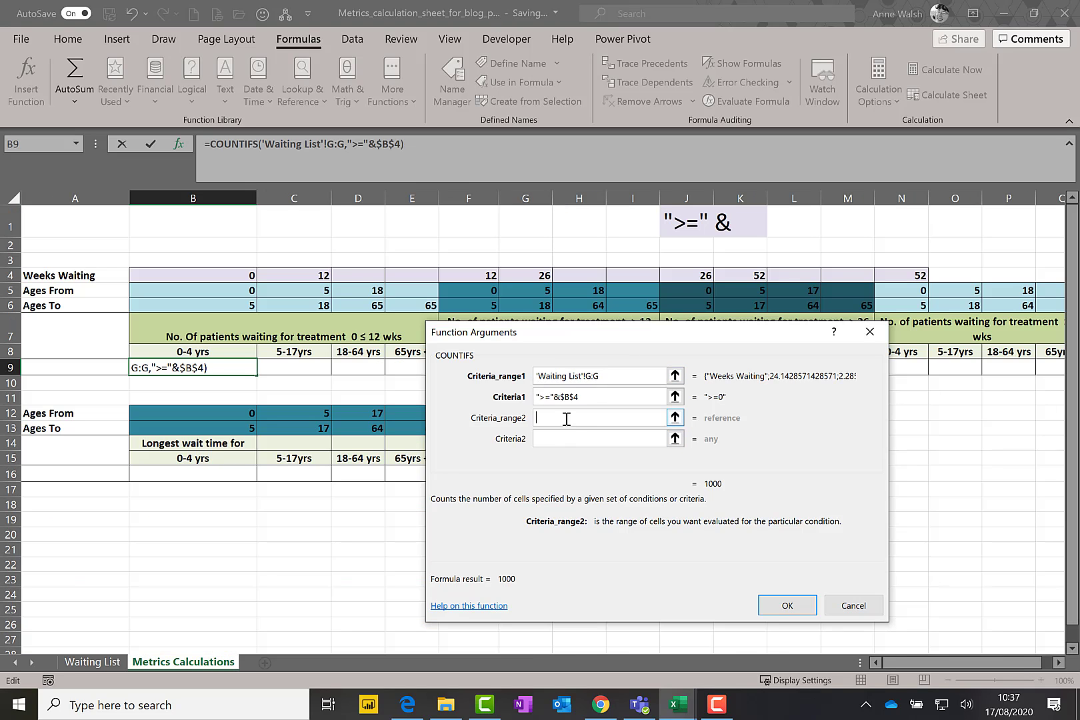
pyautogui.hotkey('ctrl', 'v')
pyautogui.click(579, 439)
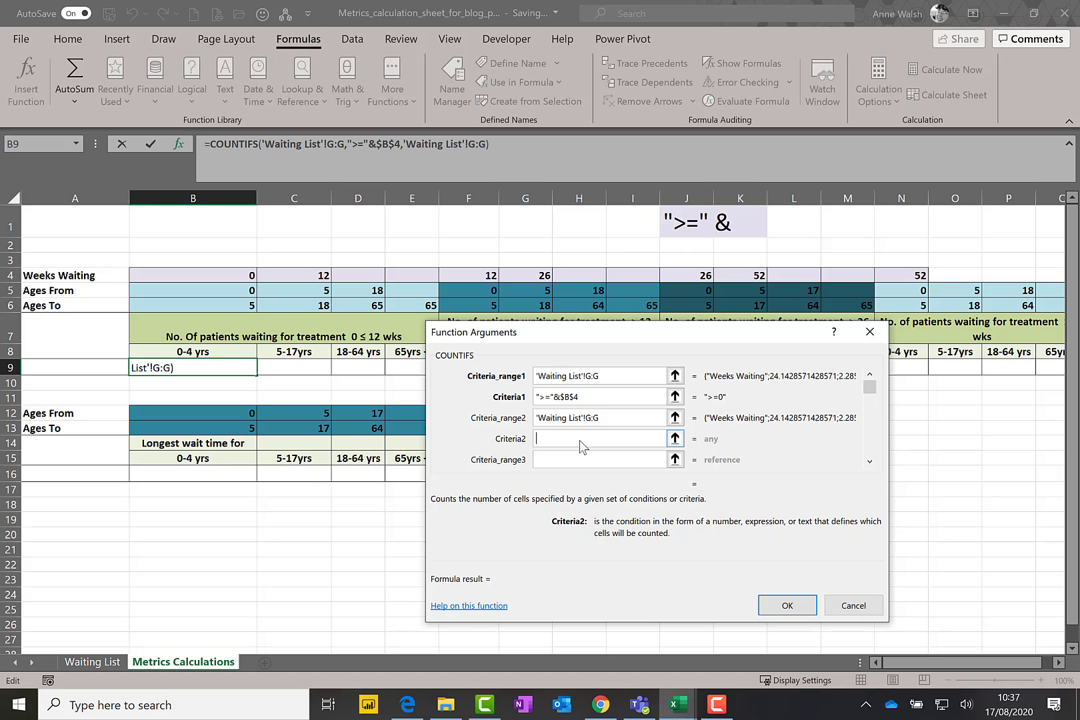
pyautogui.write('"<="&')
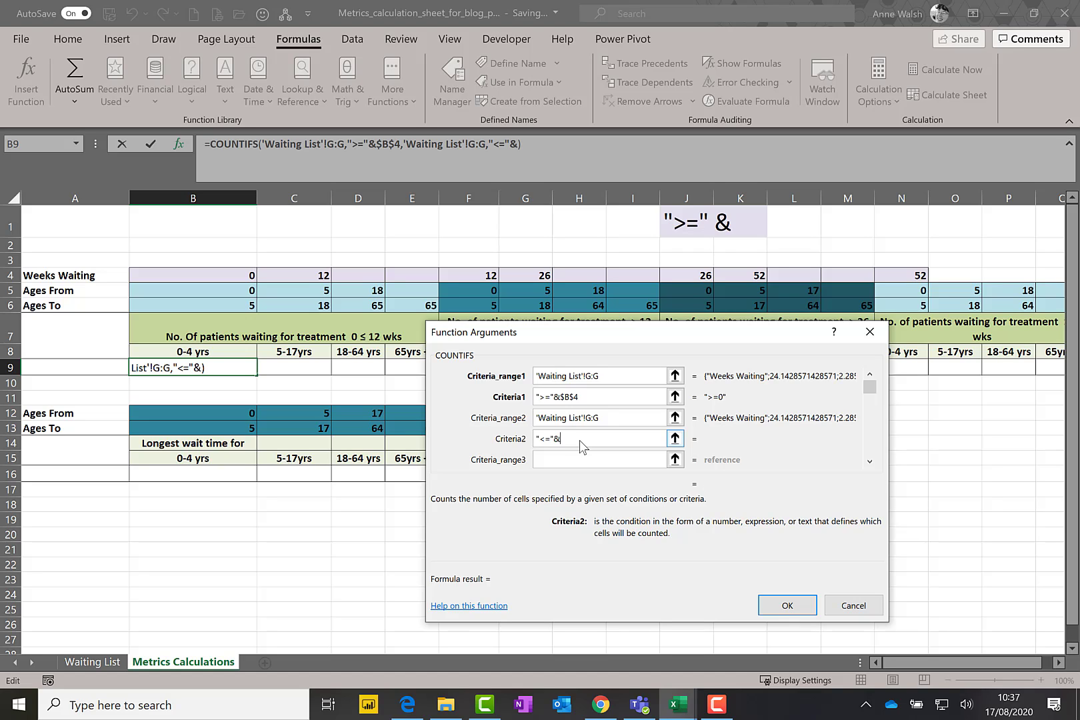
pyautogui.click(296, 276)
pyautogui.press('F4')
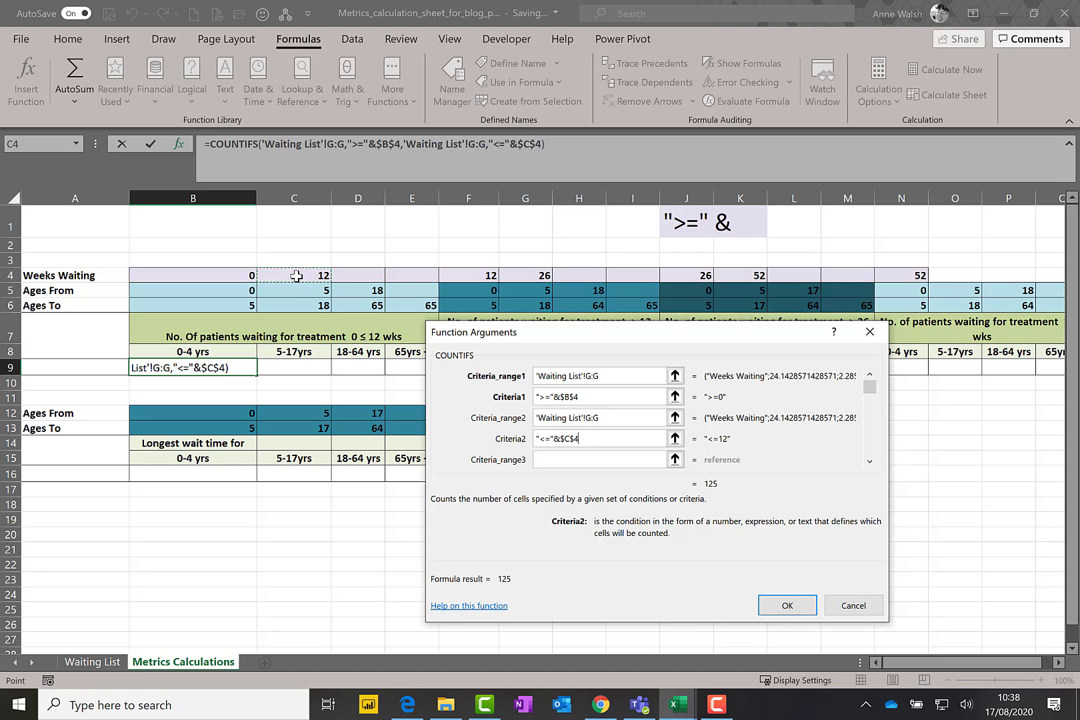
# Set Criteria_range3 to the Waiting List Age column, 'Waiting List'!F:F.
pyautogui.click(570, 457)
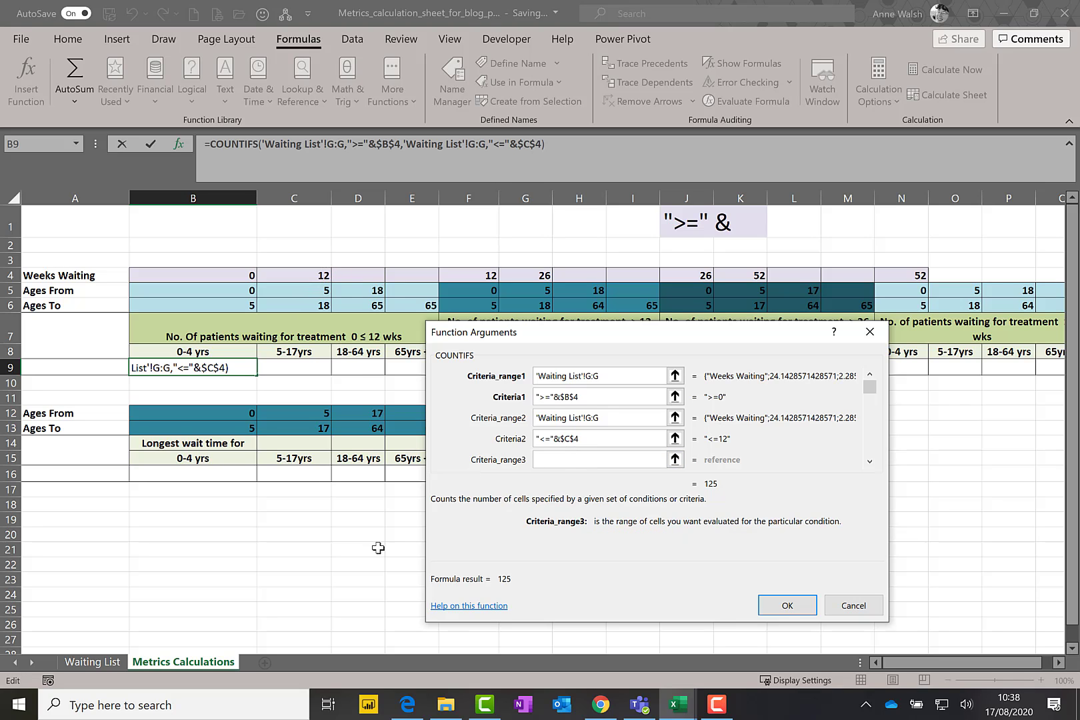
pyautogui.click(106, 664)
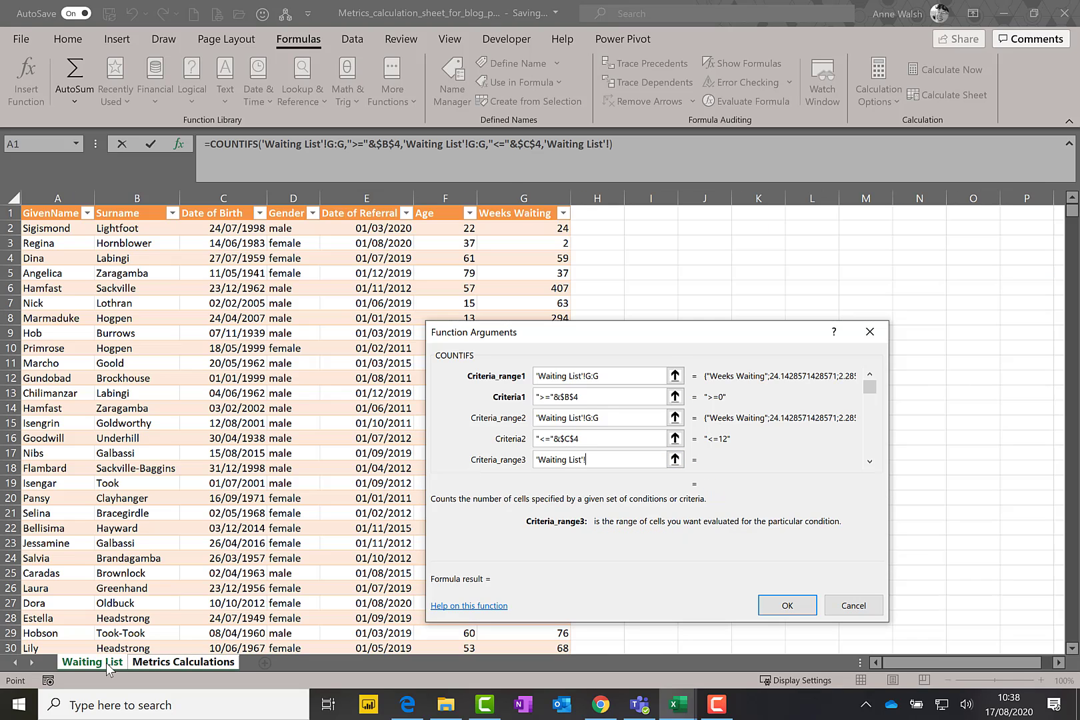
pyautogui.click(444, 197)
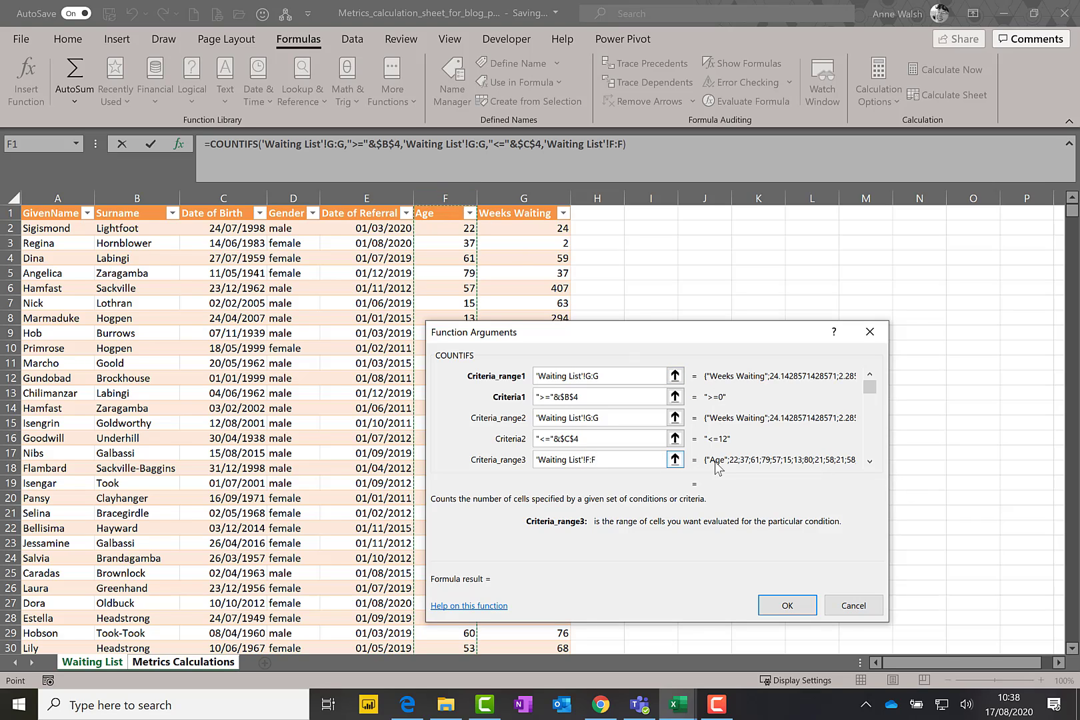
pyautogui.click(870, 461)
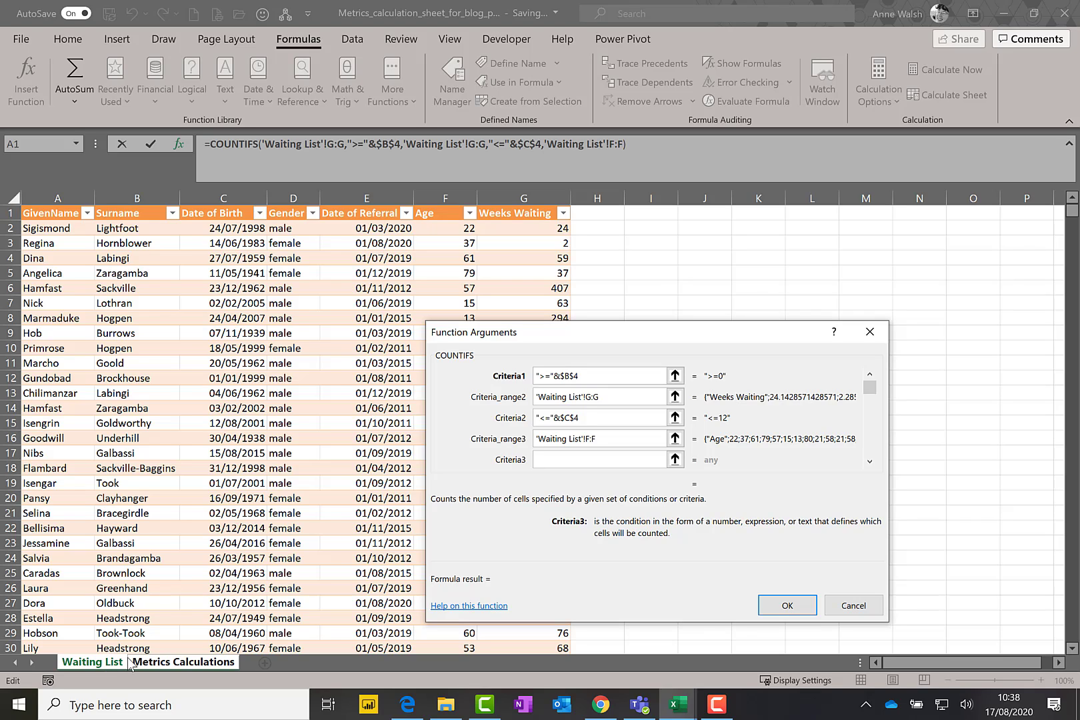
# Replace the stray sheet reference in Criteria3 with ">="&B5, so B9 shows 125.
pyautogui.click(171, 662)
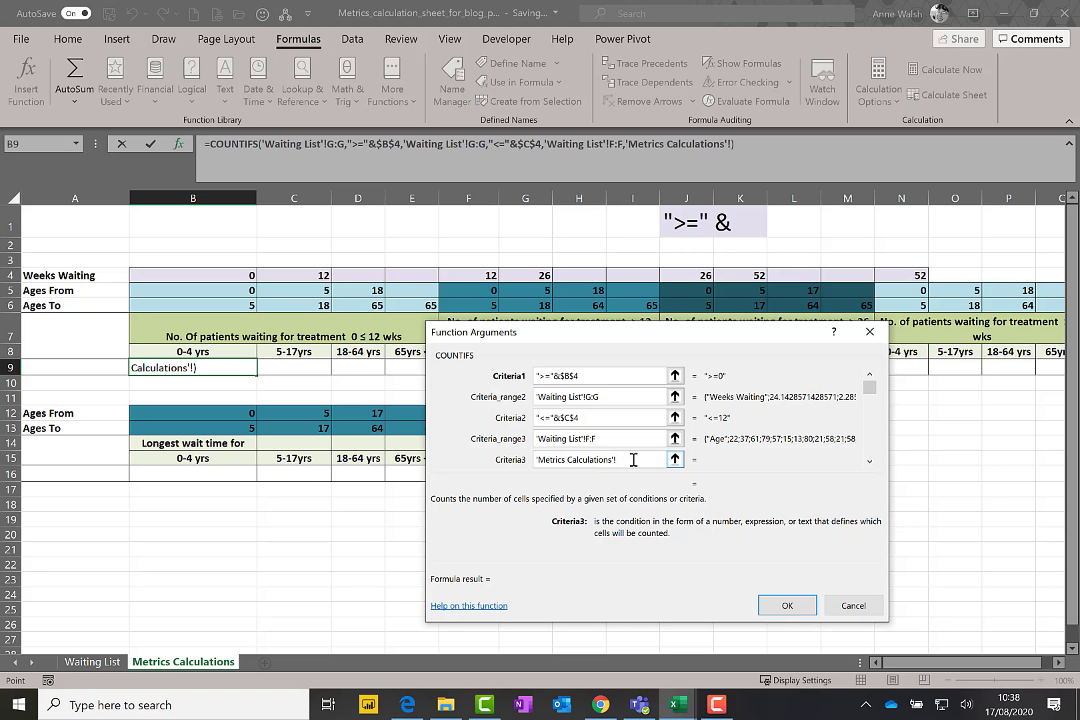
pyautogui.moveTo(634, 459); pyautogui.dragTo(535, 459)
pyautogui.press('Delete')
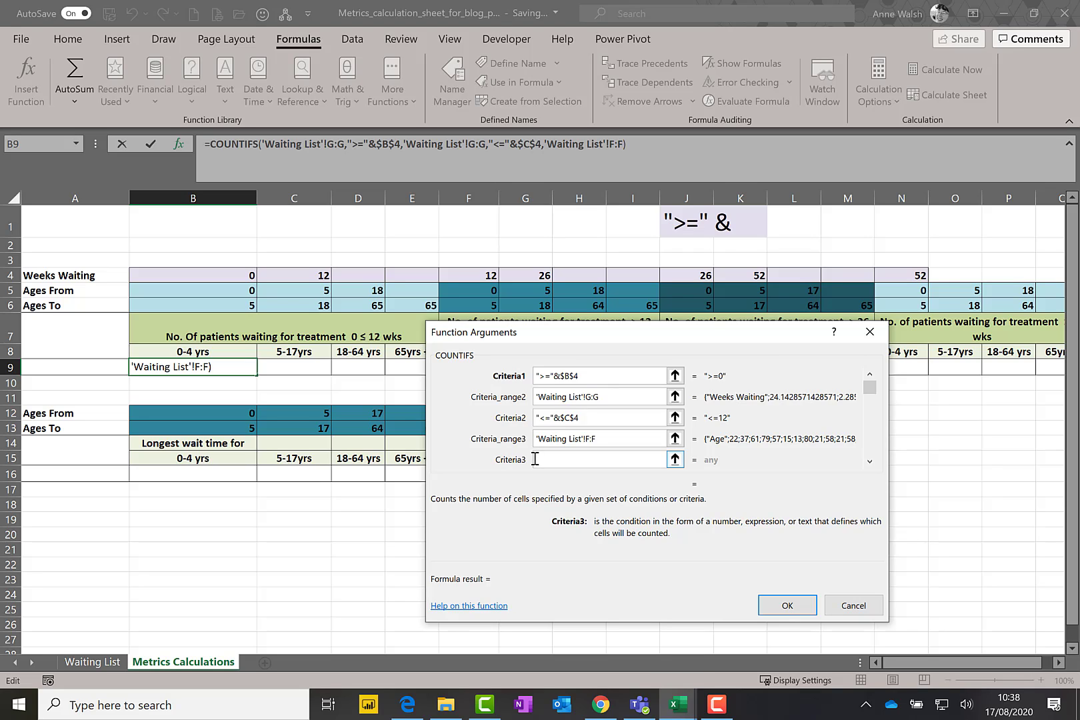
pyautogui.write('">="')
pyautogui.write('&')
pyautogui.click(228, 291)
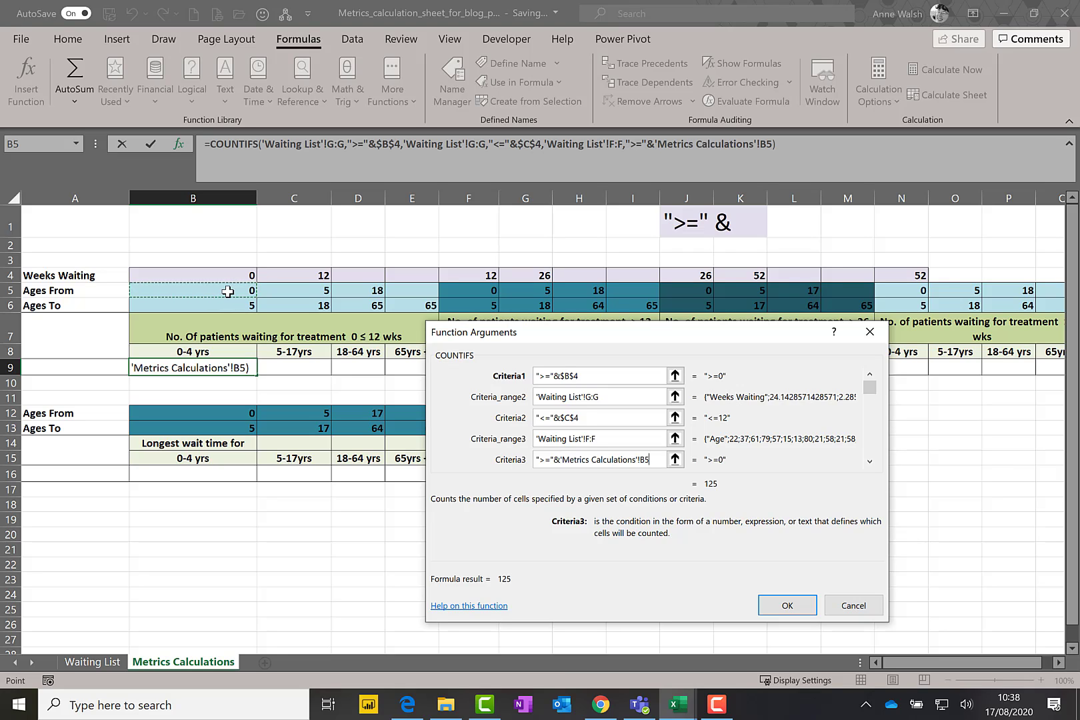
pyautogui.click(869, 462)
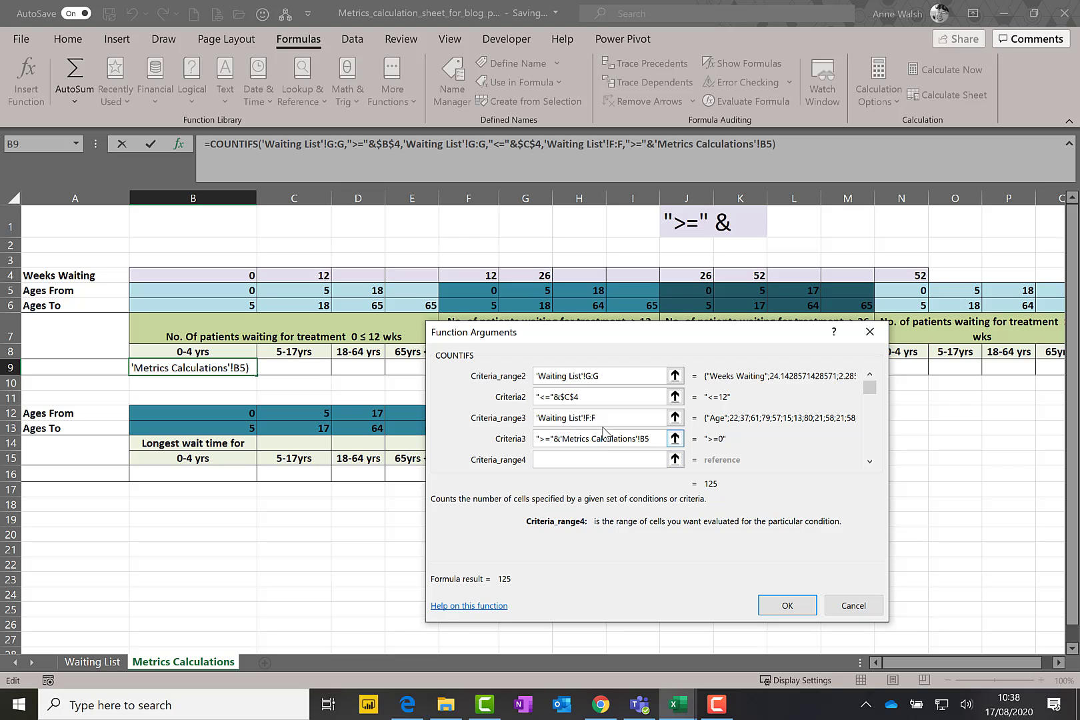
# Copy 'Waiting List'!F:F into Criteria_range4.
pyautogui.moveTo(605, 418); pyautogui.dragTo(525, 421)
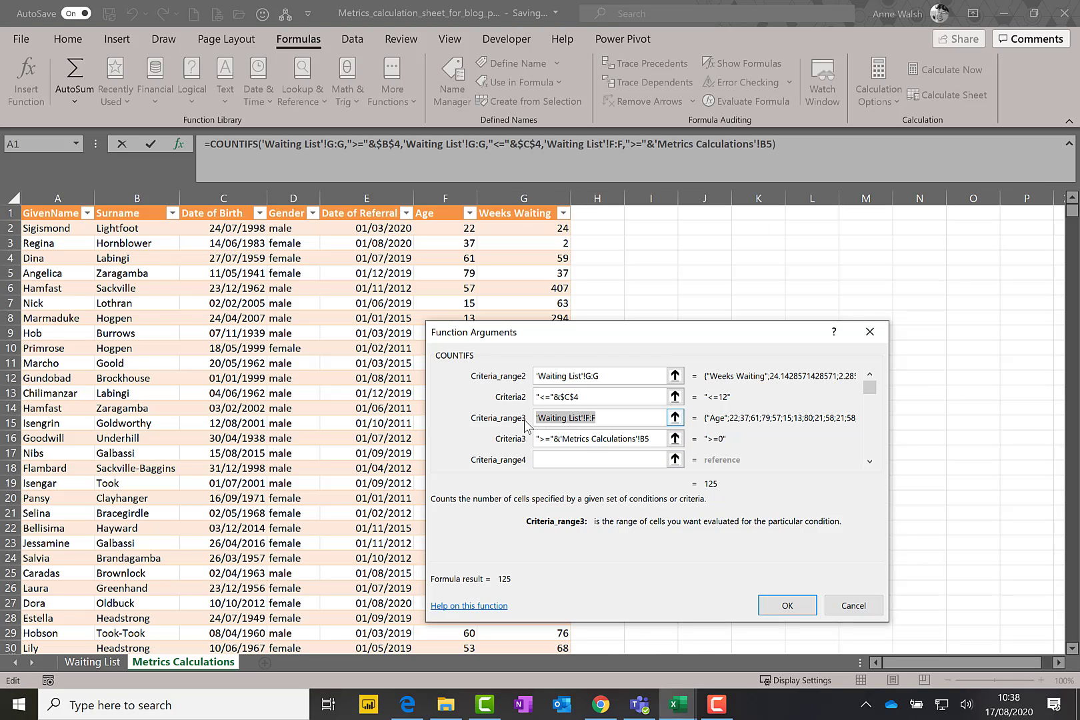
pyautogui.hotkey('ctrl', 'c')
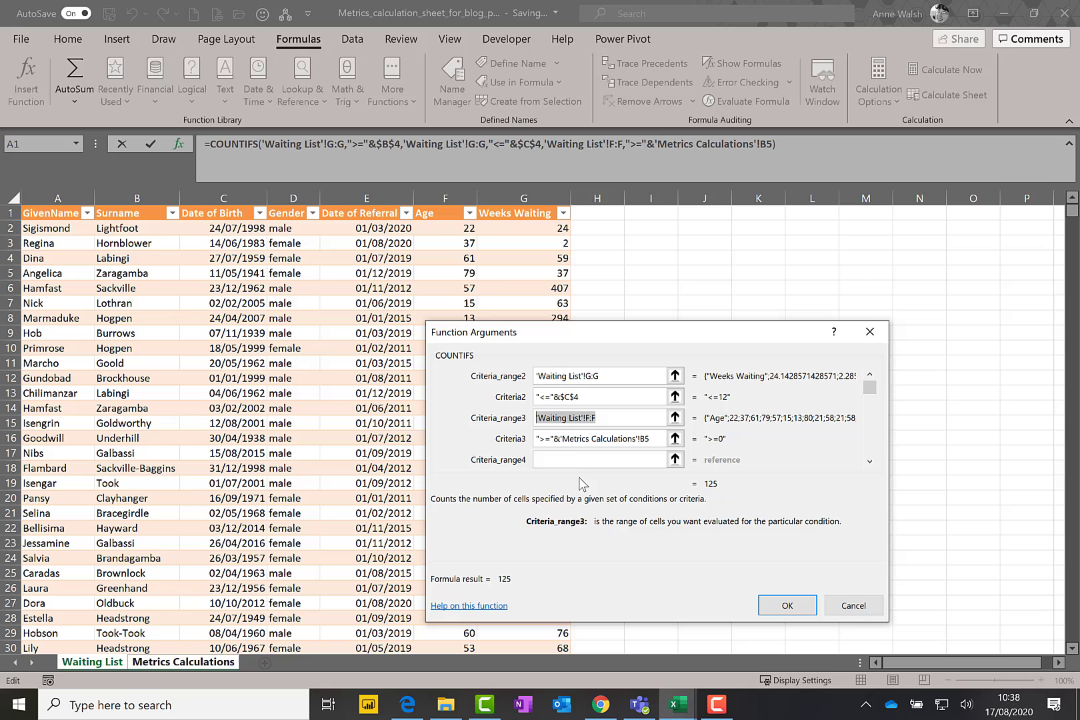
pyautogui.click(576, 460)
pyautogui.hotkey('ctrl', 'v')
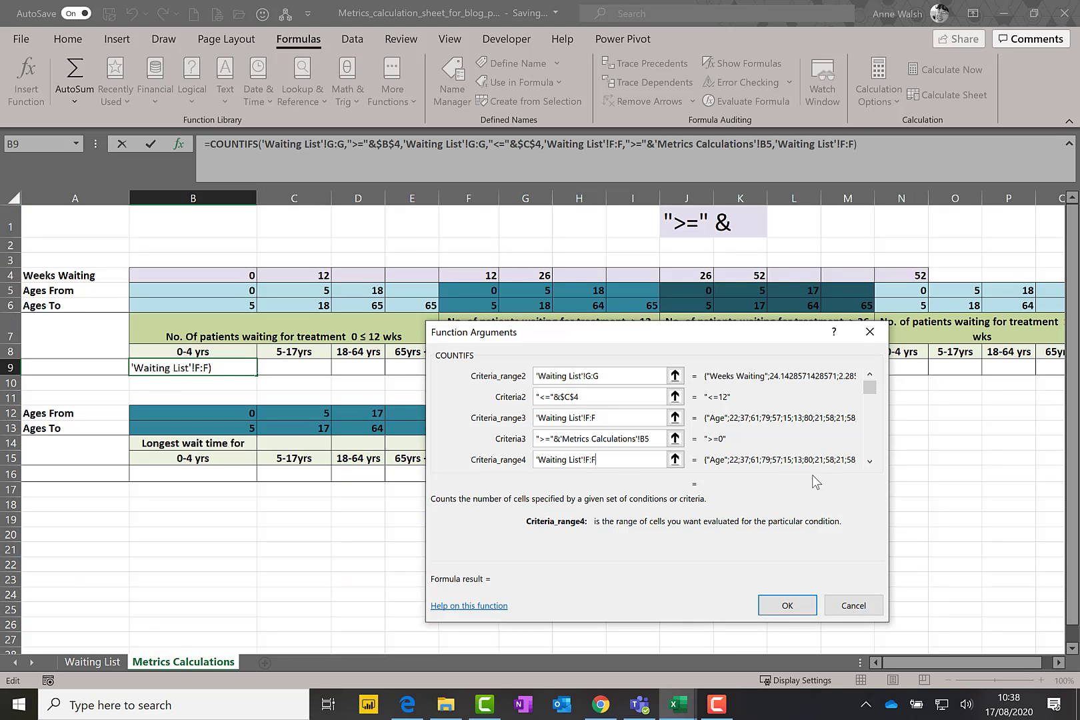
pyautogui.click(870, 462)
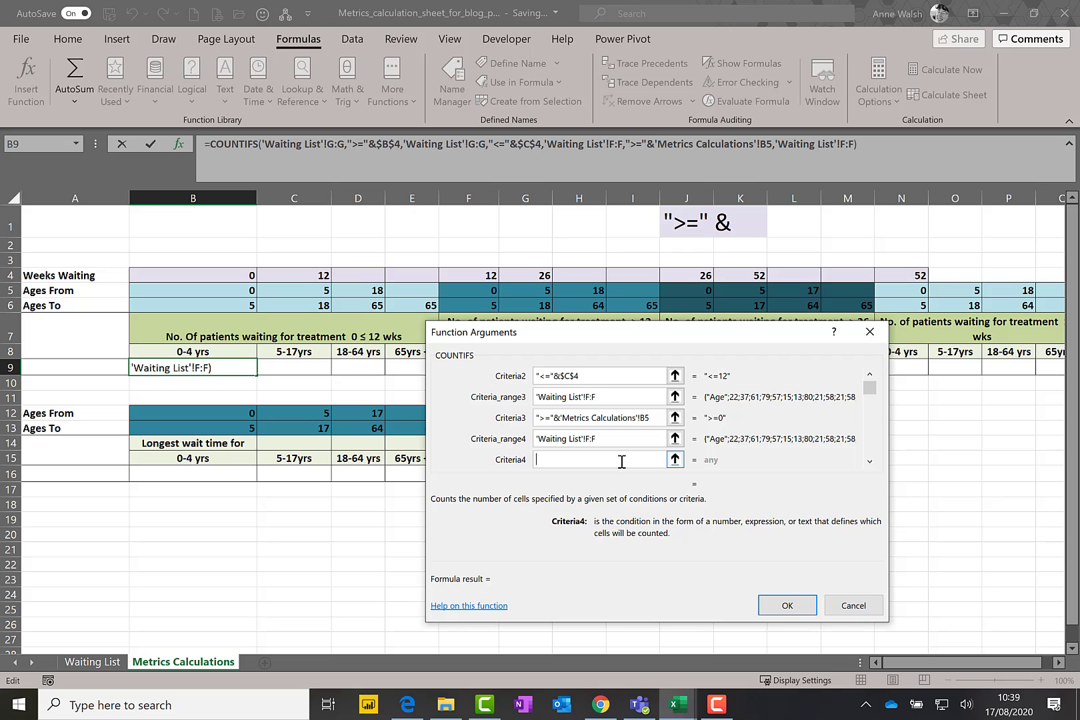
# Set Criteria4 to "<"&$B$6 and confirm so B9 returns 7, then show Waiting List.
pyautogui.click(598, 437)
pyautogui.write('"<')
pyautogui.write('"&')
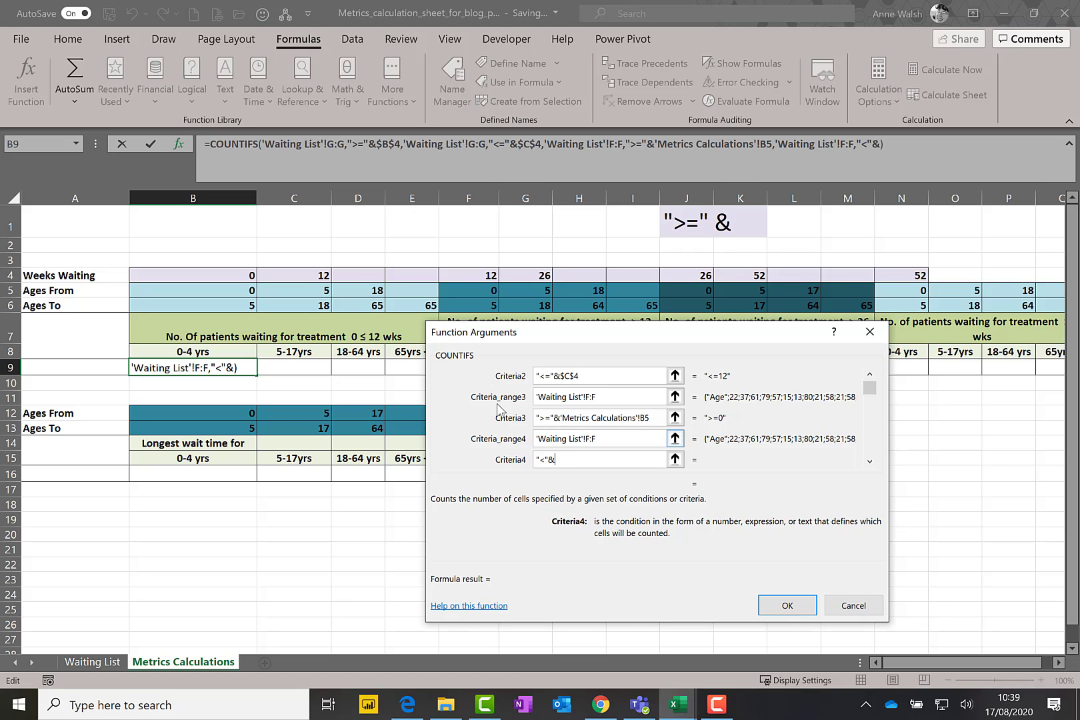
pyautogui.click(238, 309)
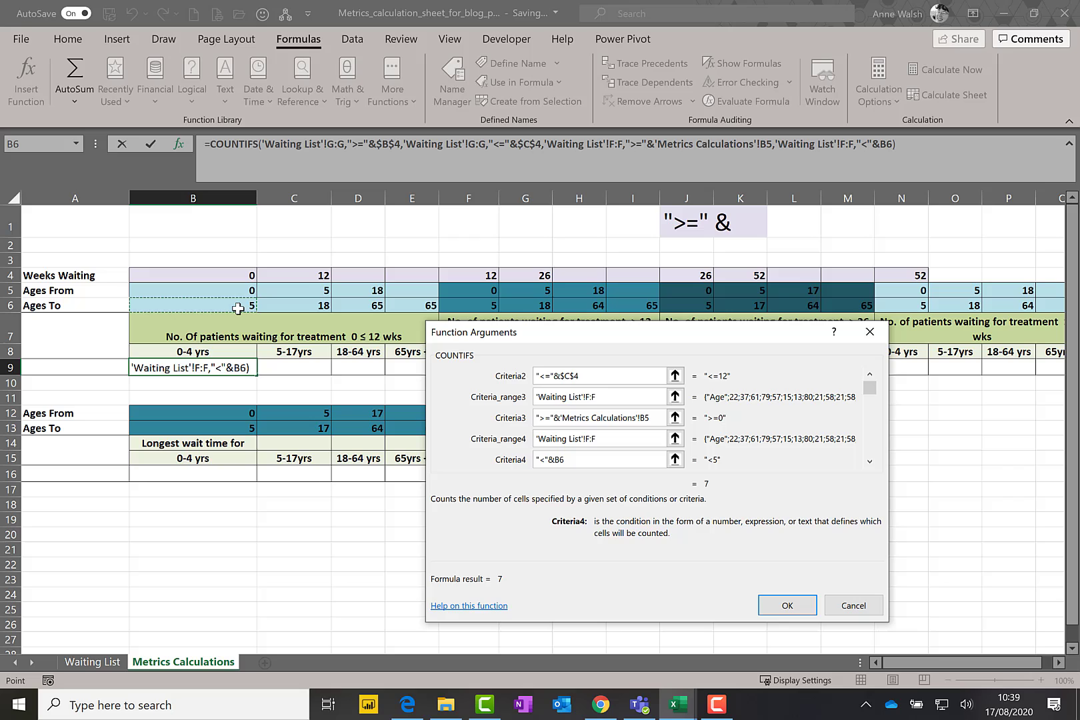
pyautogui.press('F4')
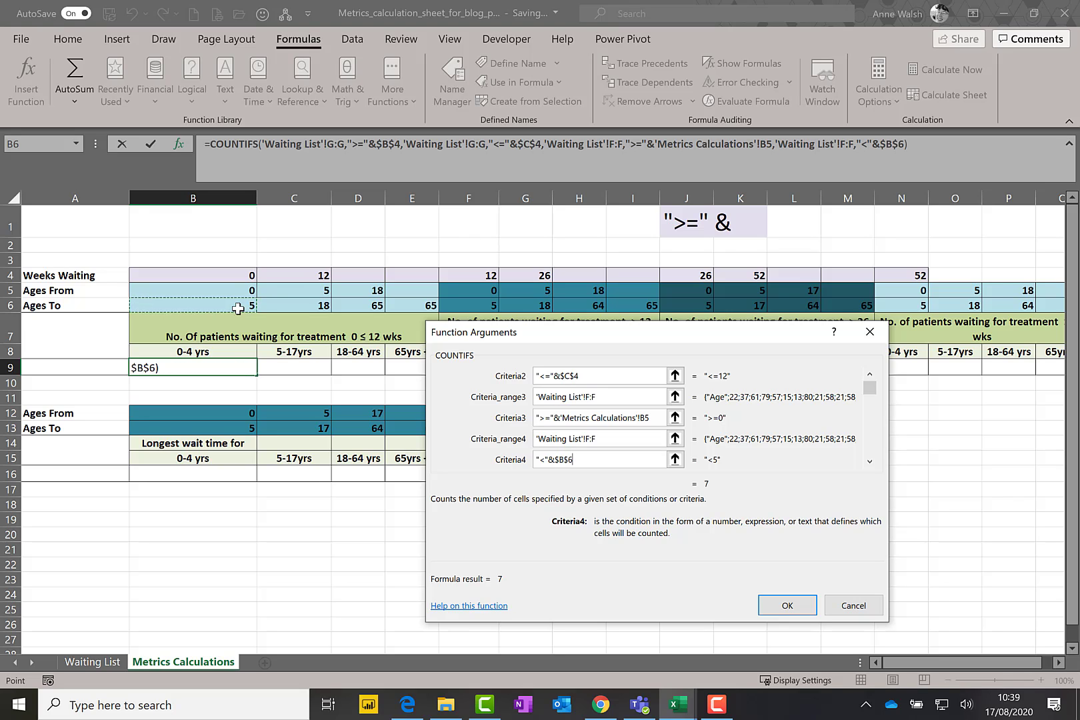
pyautogui.click(785, 605)
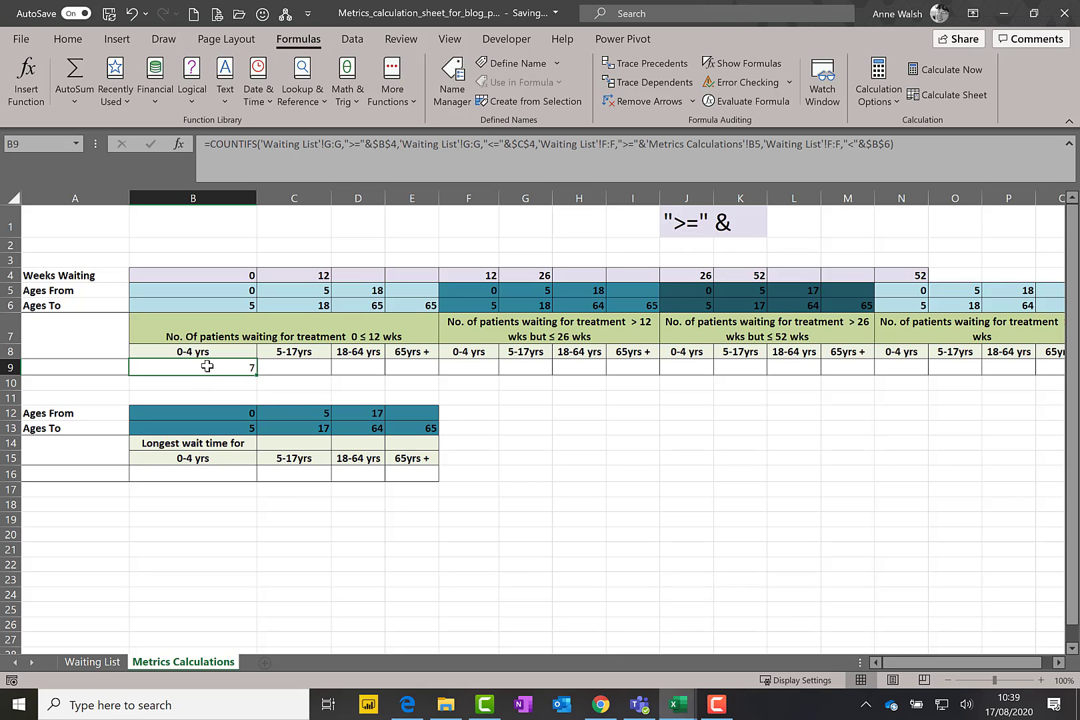
pyautogui.click(100, 662)
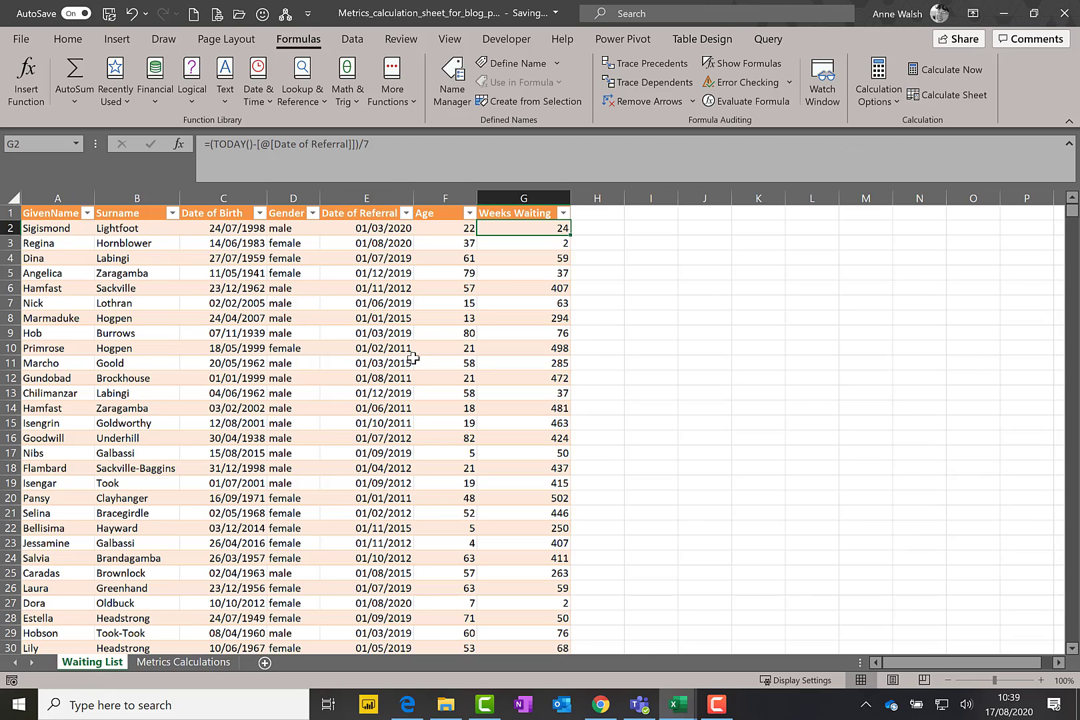
# Filter Weeks Waiting to between 0 and 12, leaving 125 of 1000 records.
pyautogui.click(564, 214)
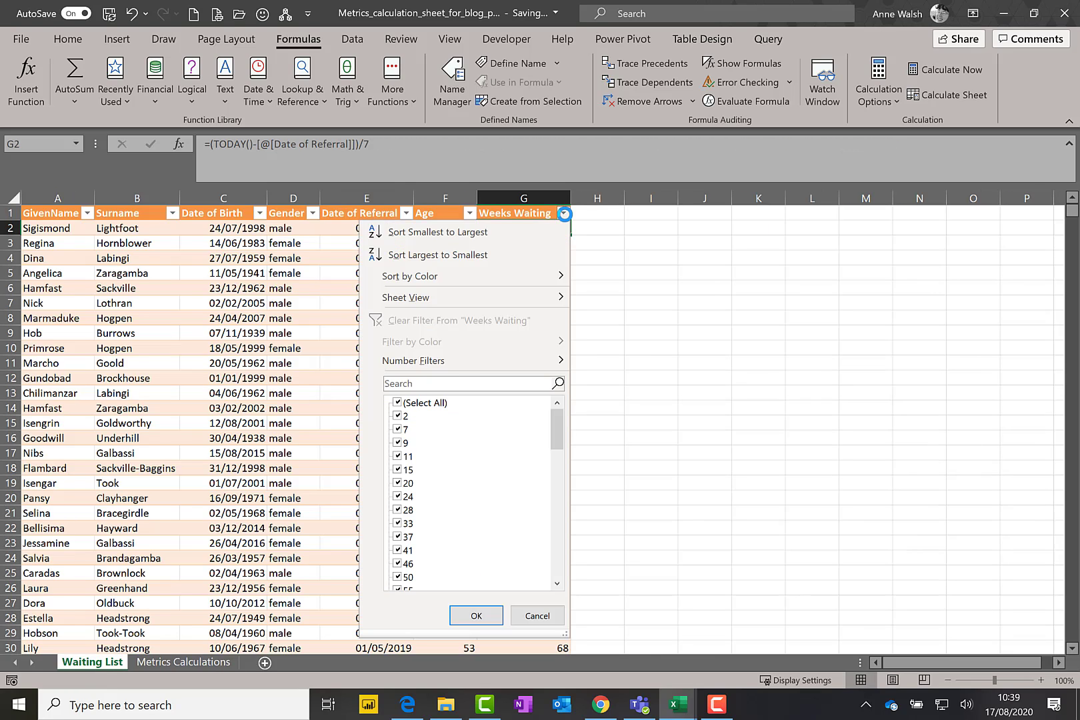
pyautogui.moveTo(452, 363)
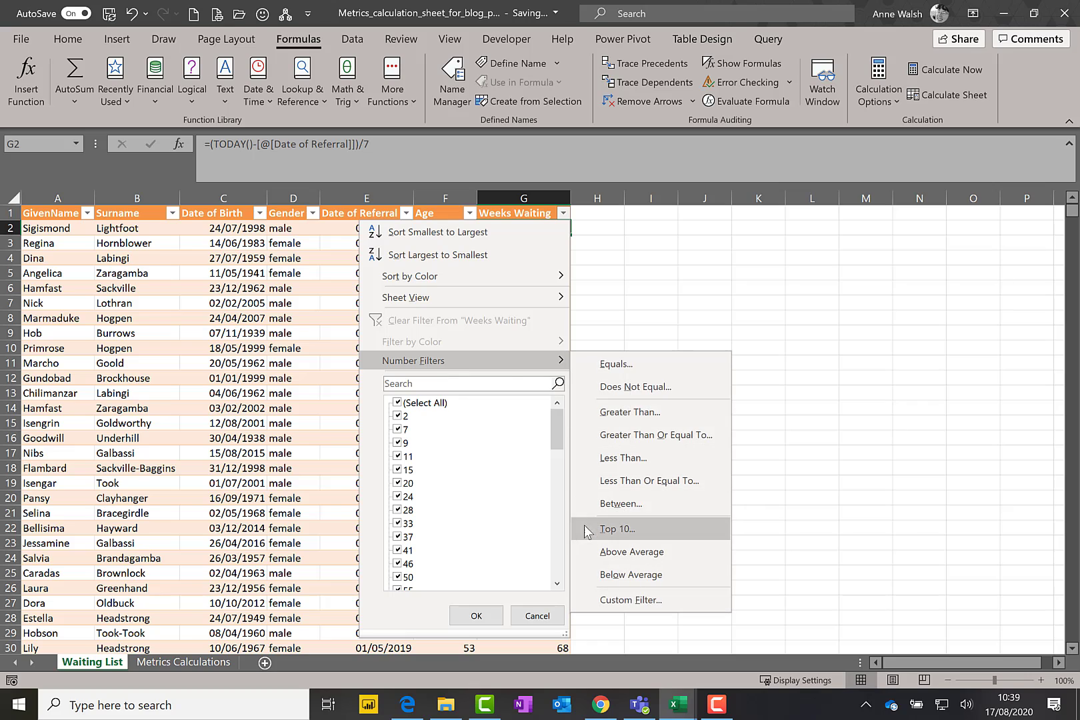
pyautogui.click(617, 504)
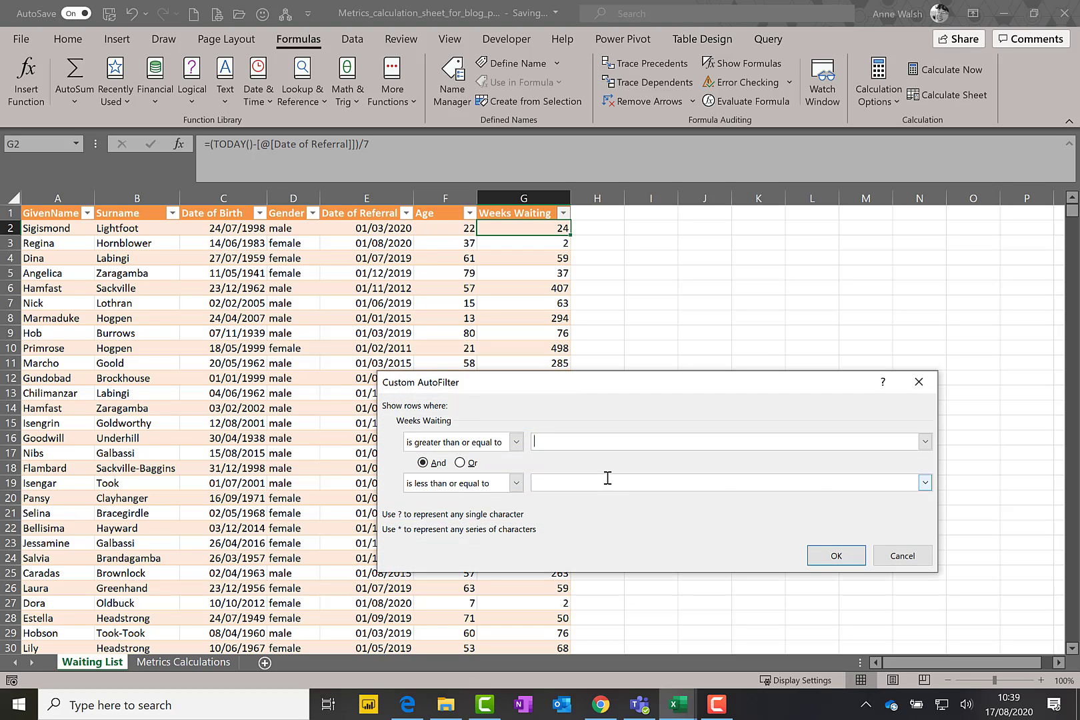
pyautogui.write('1')
pyautogui.click(590, 481)
pyautogui.write('12')
pyautogui.moveTo(566, 442); pyautogui.dragTo(515, 441)
pyautogui.write('0')
pyautogui.click(836, 555)
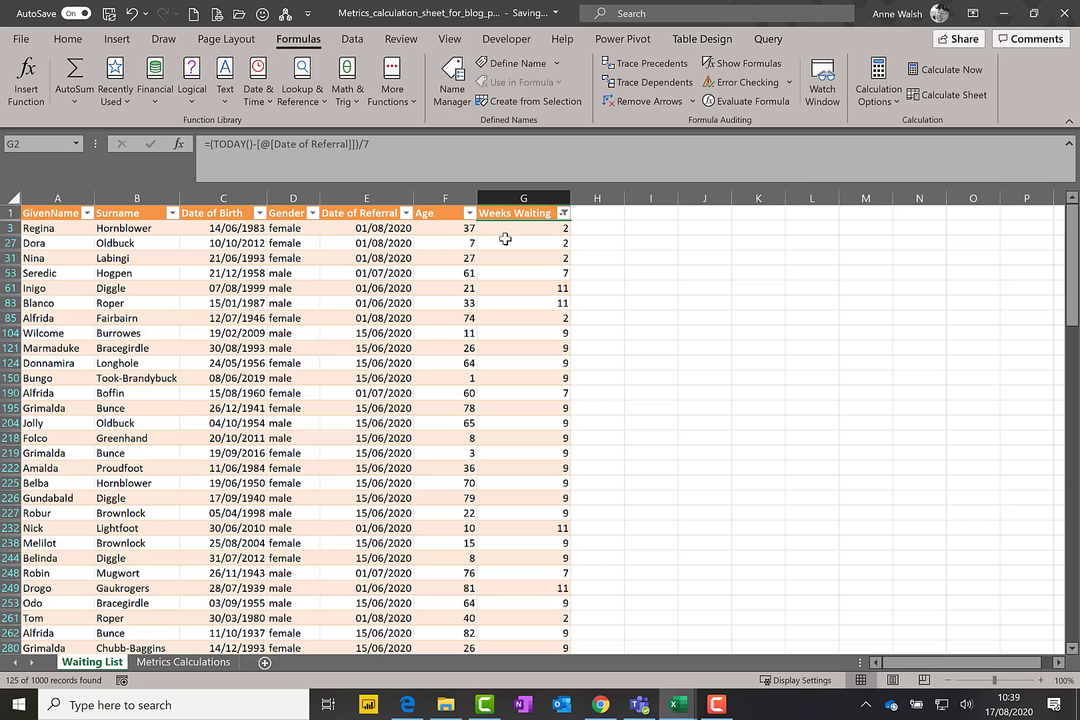
# Add an Age filter of at least 0 and less than 5, leaving 7 records matching B9.
pyautogui.click(469, 212)
pyautogui.moveTo(380, 362)
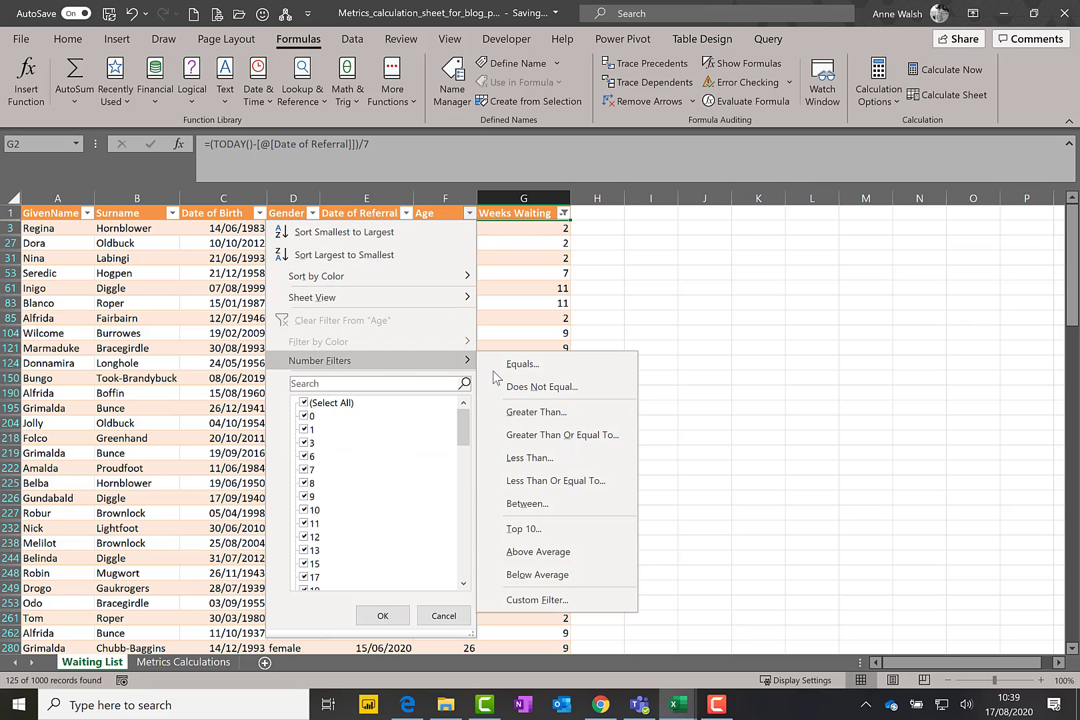
pyautogui.click(577, 504)
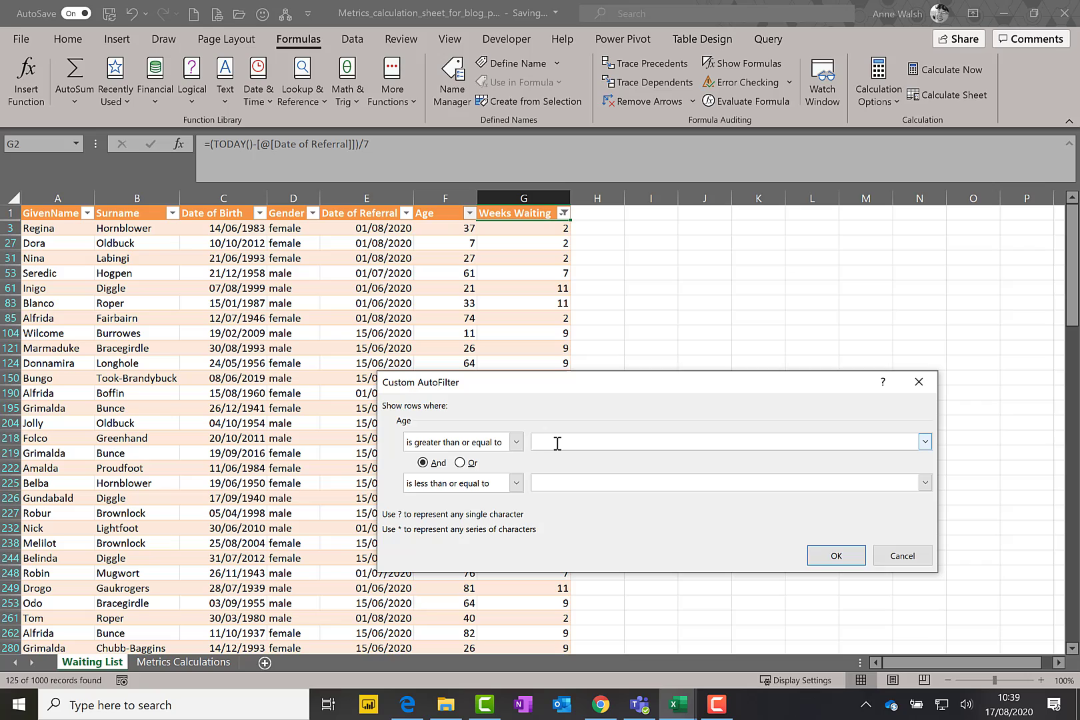
pyautogui.write('0')
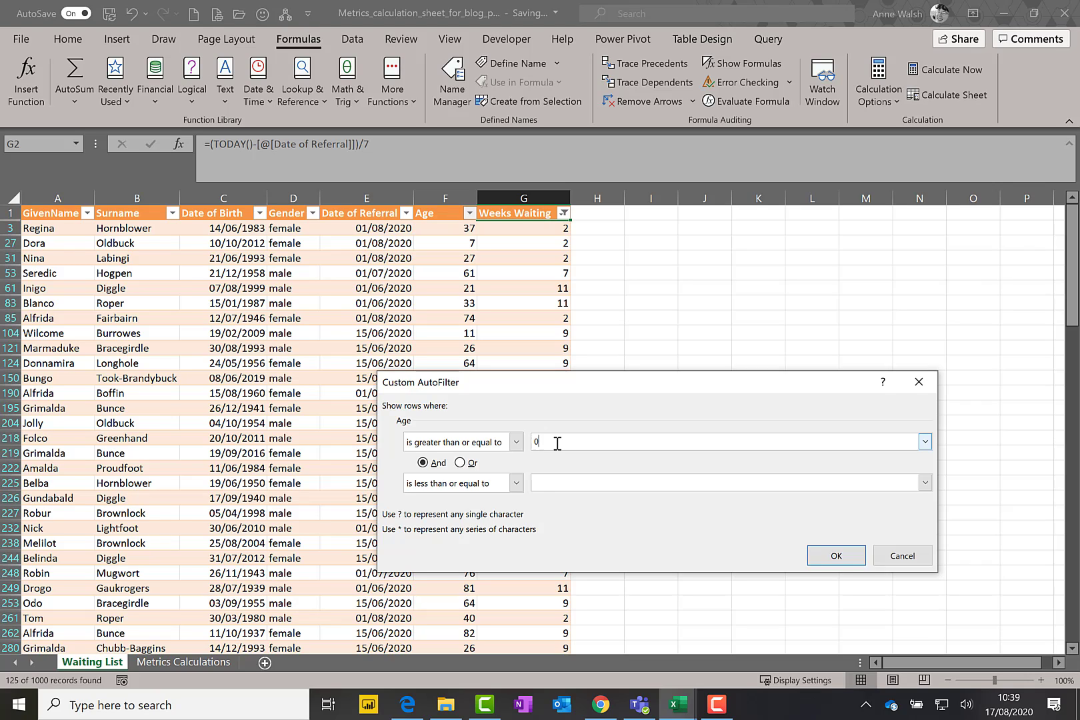
pyautogui.click(516, 483)
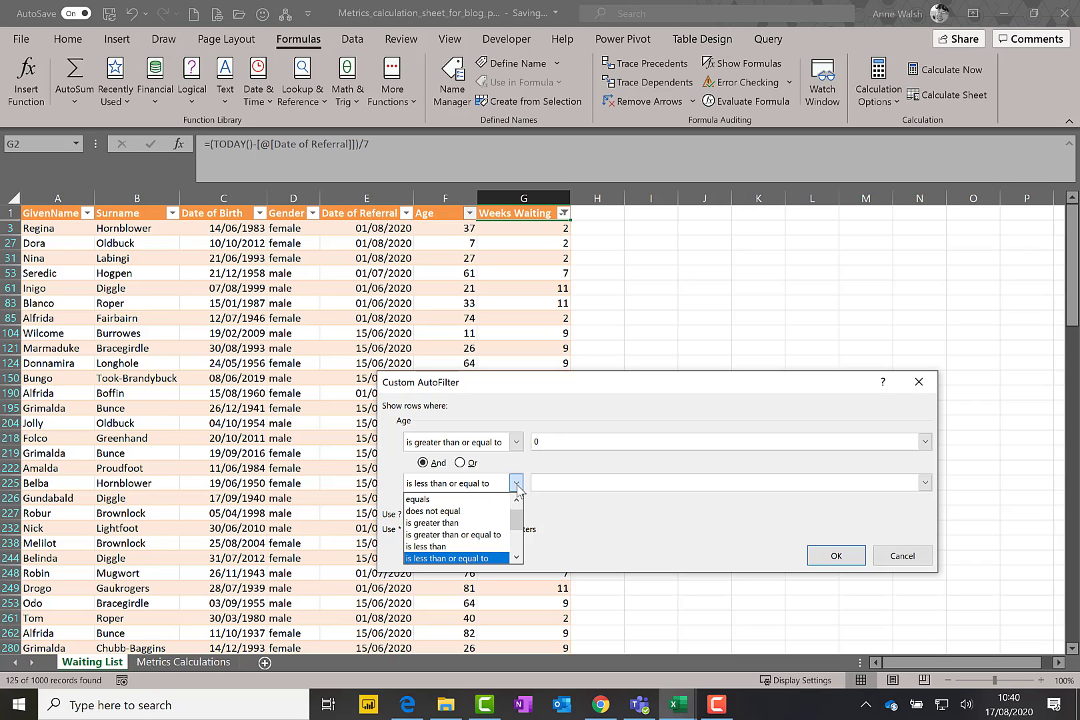
pyautogui.click(481, 548)
pyautogui.click(564, 481)
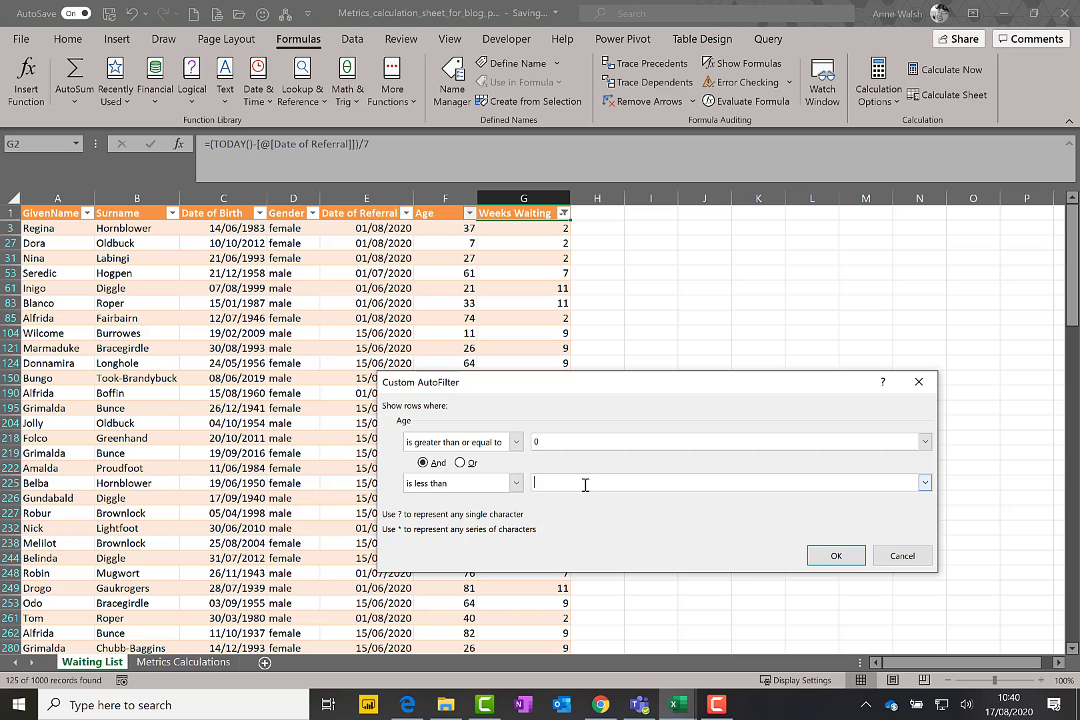
pyautogui.write('5')
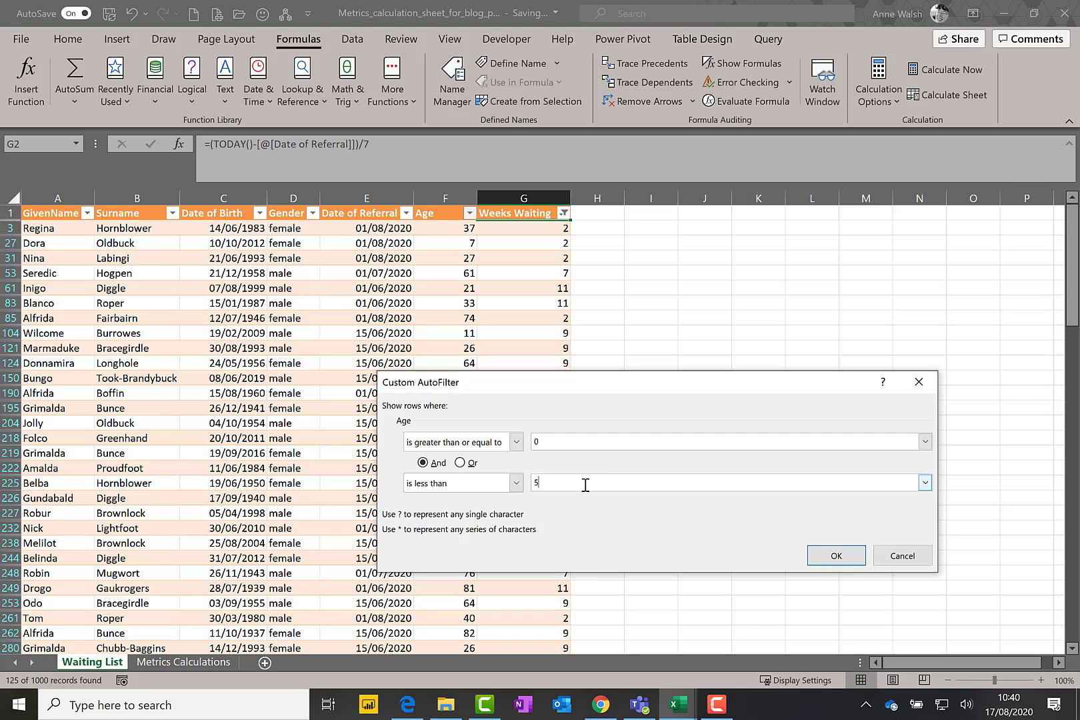
pyautogui.click(836, 555)
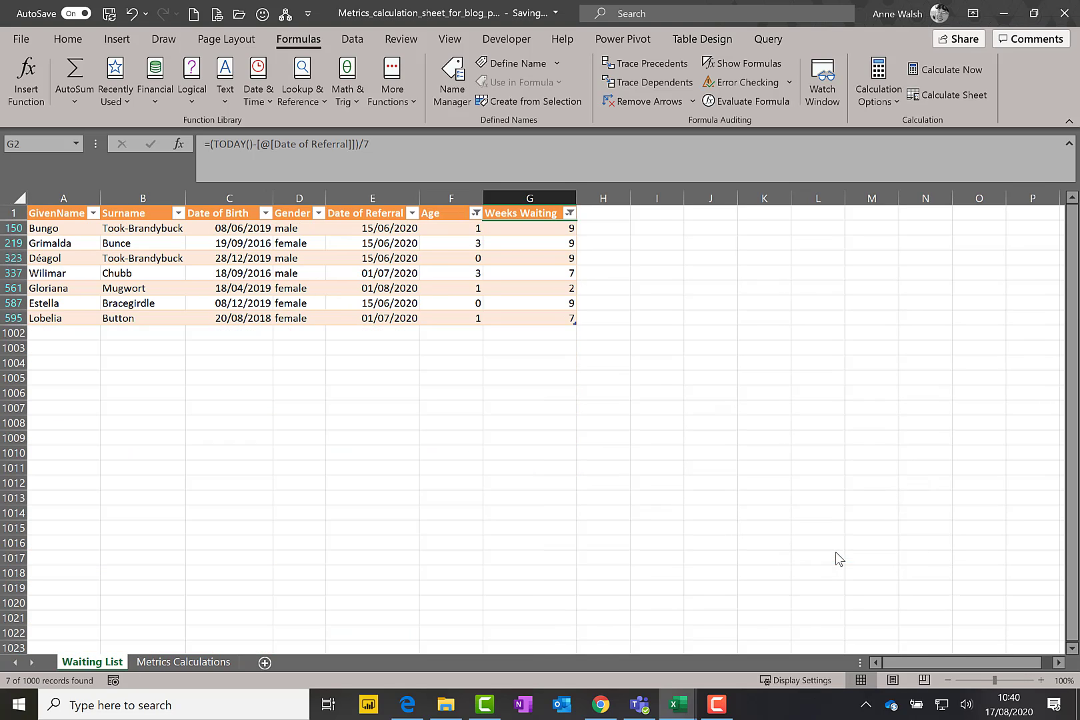
# Select the seven filtered Age cells to confirm the count, then clear all table filters.
pyautogui.click(442, 228)
pyautogui.moveTo(440, 240); pyautogui.dragTo(432, 316)
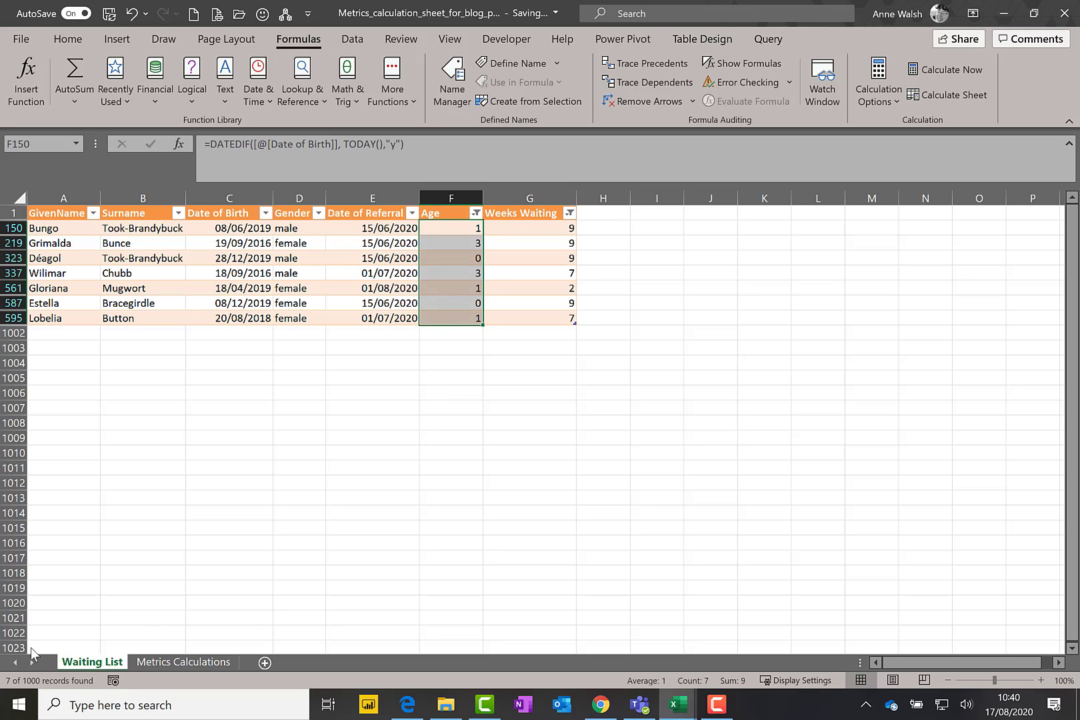
pyautogui.click(355, 42)
pyautogui.click(709, 64)
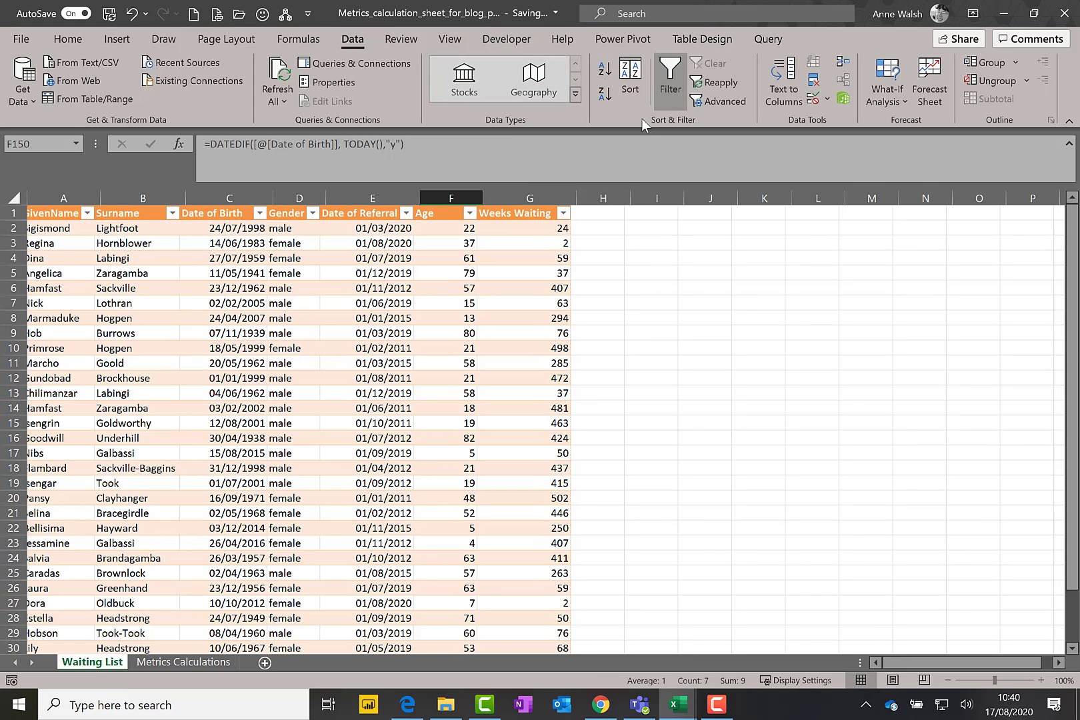
pyautogui.click(183, 662)
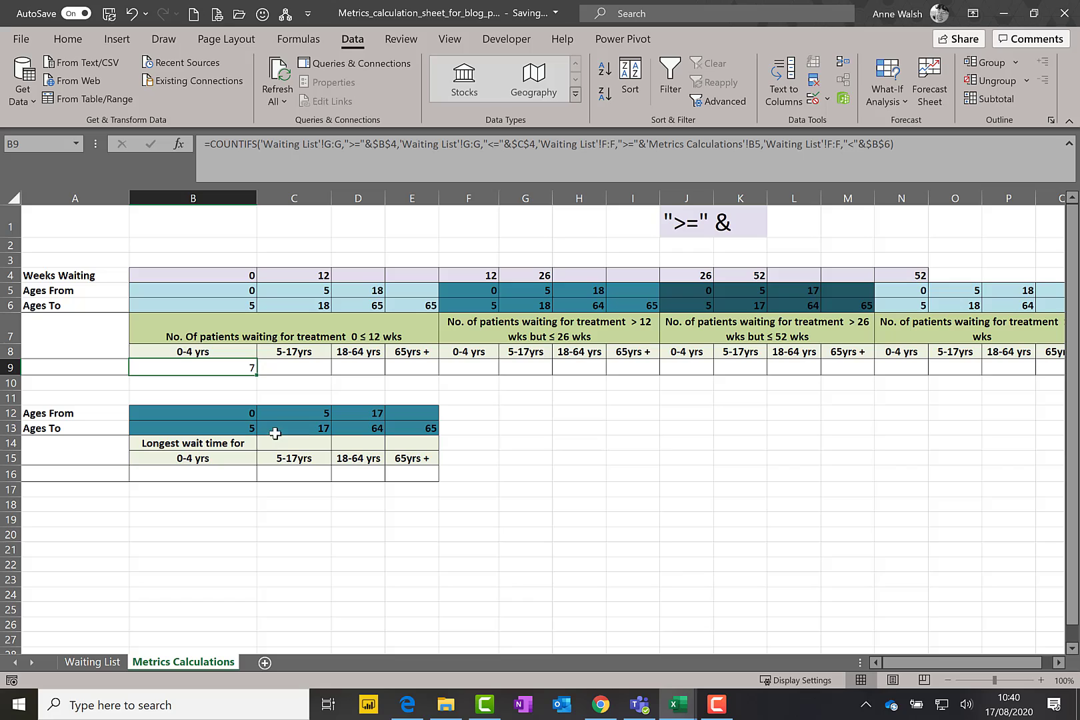